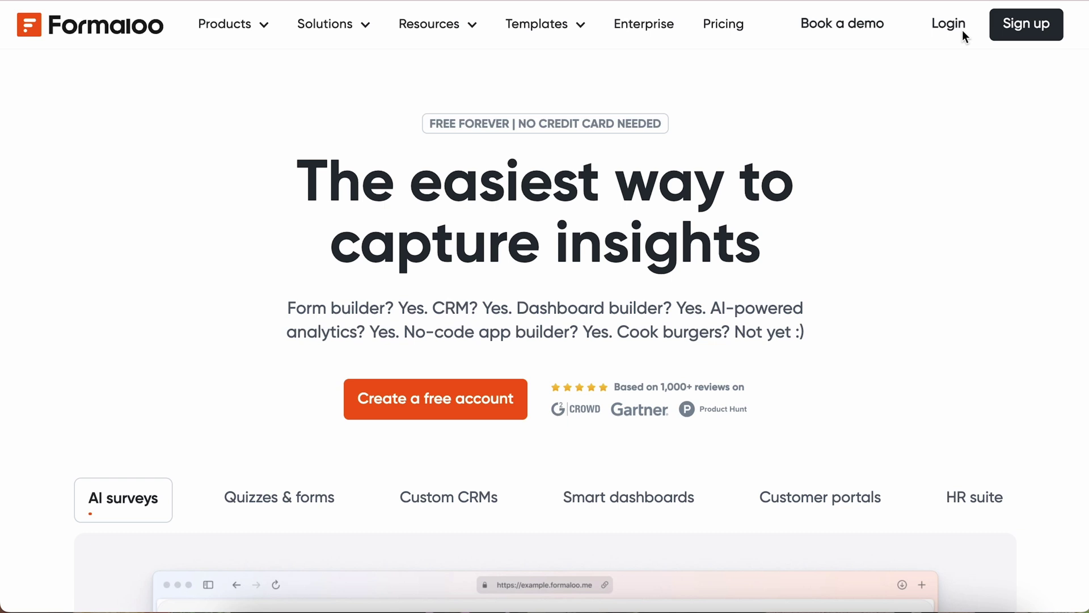
Log in, open Projects, and create a Customer portal app from the template.
left_click(961, 32)
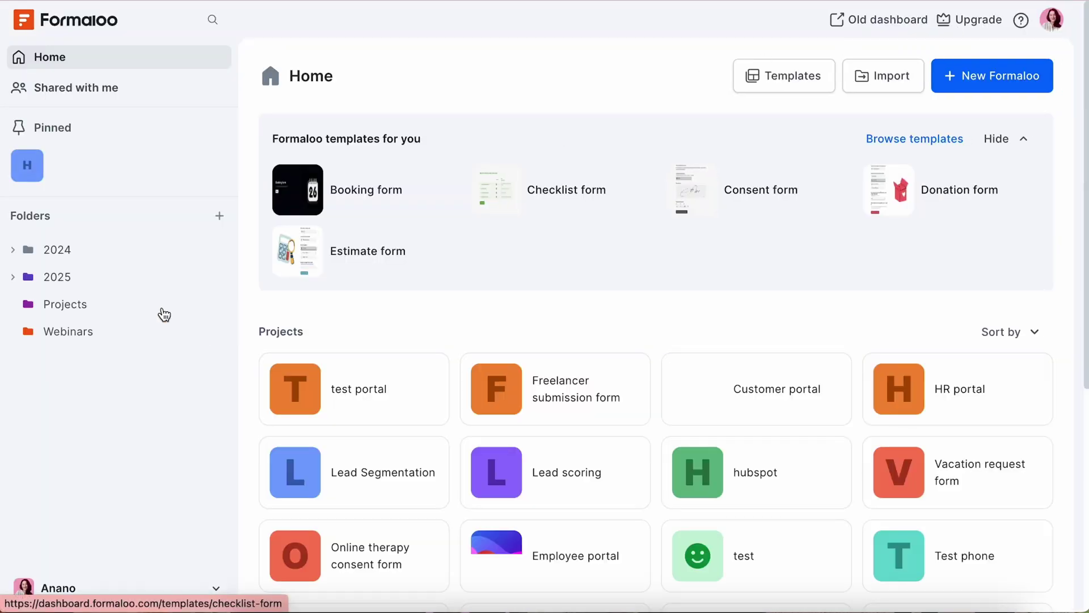
left_click(159, 313)
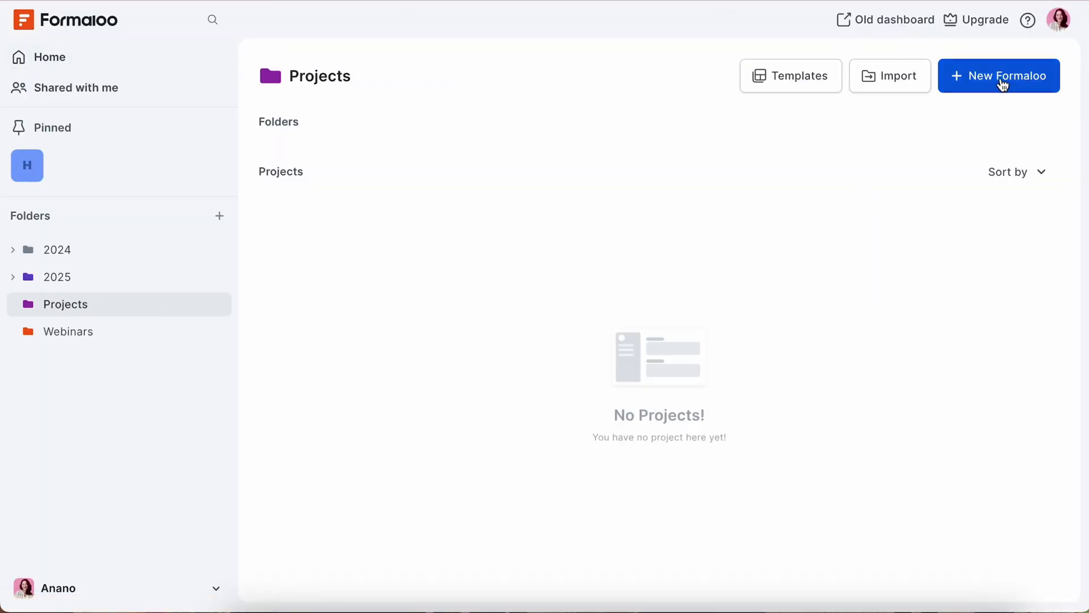
left_click(1005, 83)
mouse_move(842, 353)
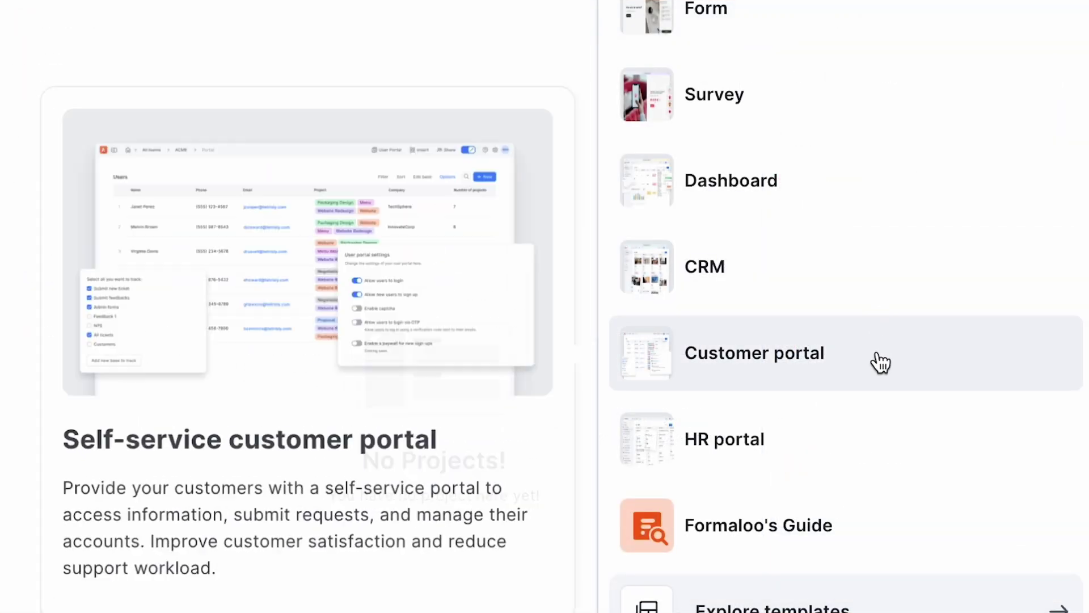
left_click(881, 363)
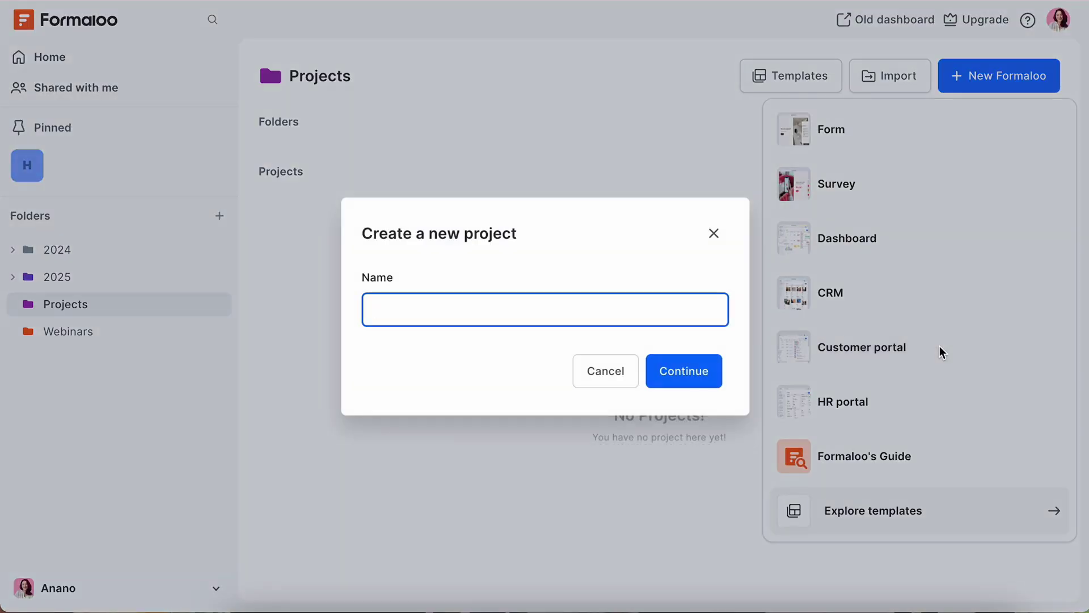
type("Customer portal")
key("Return")
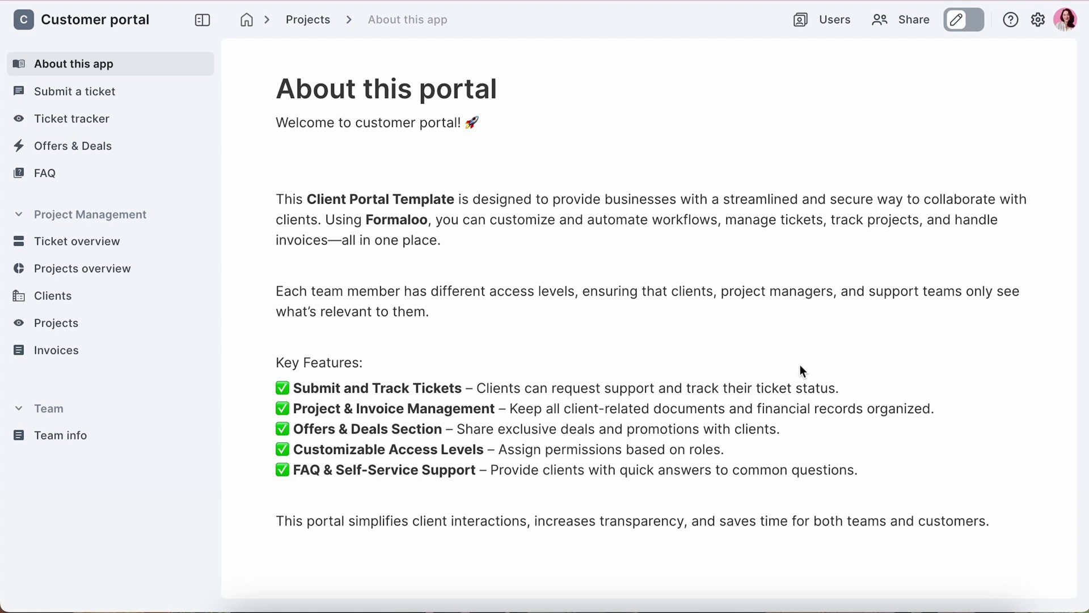
Turn on Edit Mode, clear the About this app page text, then delete that page.
left_click(972, 25)
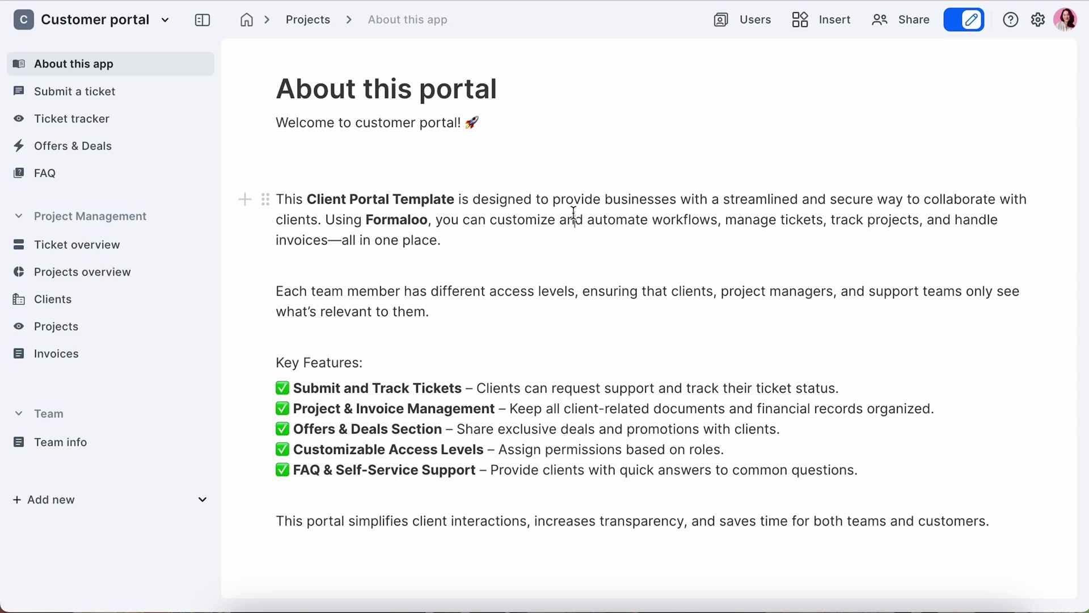
key("ctrl+a")
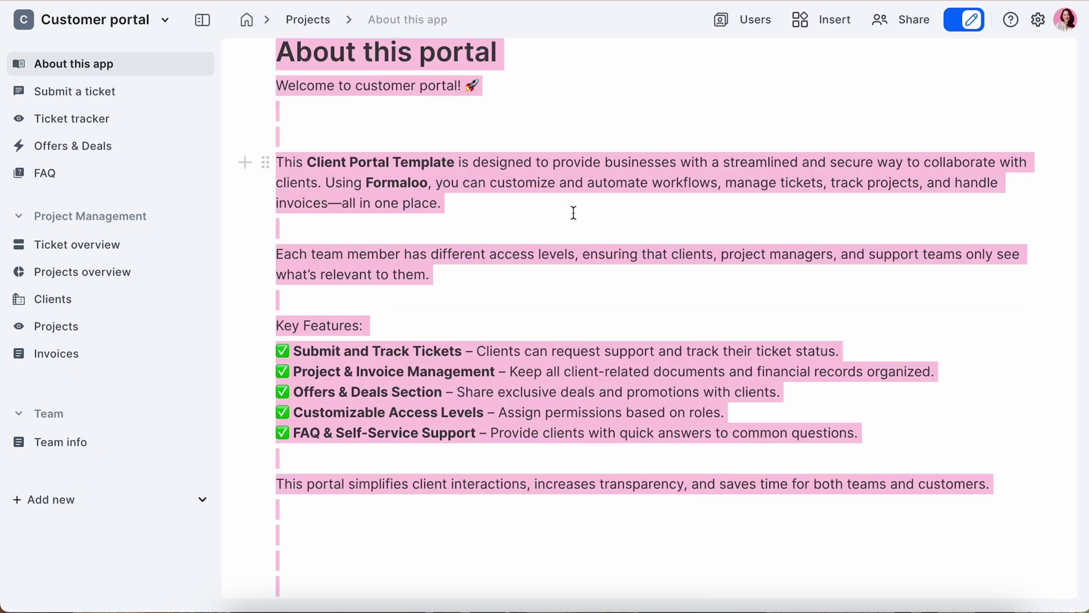
key("BackSpace")
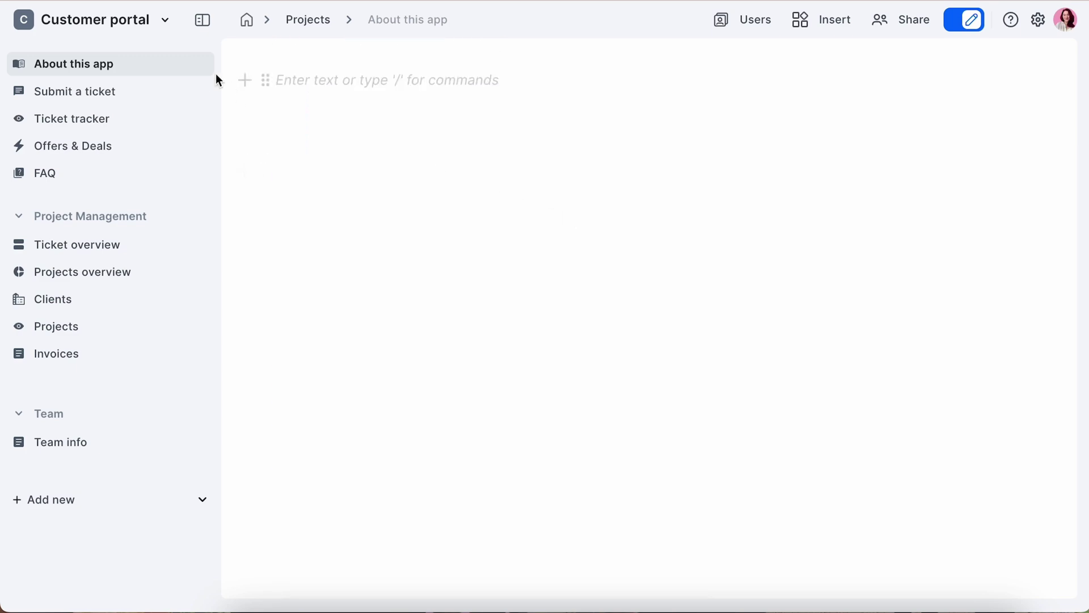
left_click(202, 65)
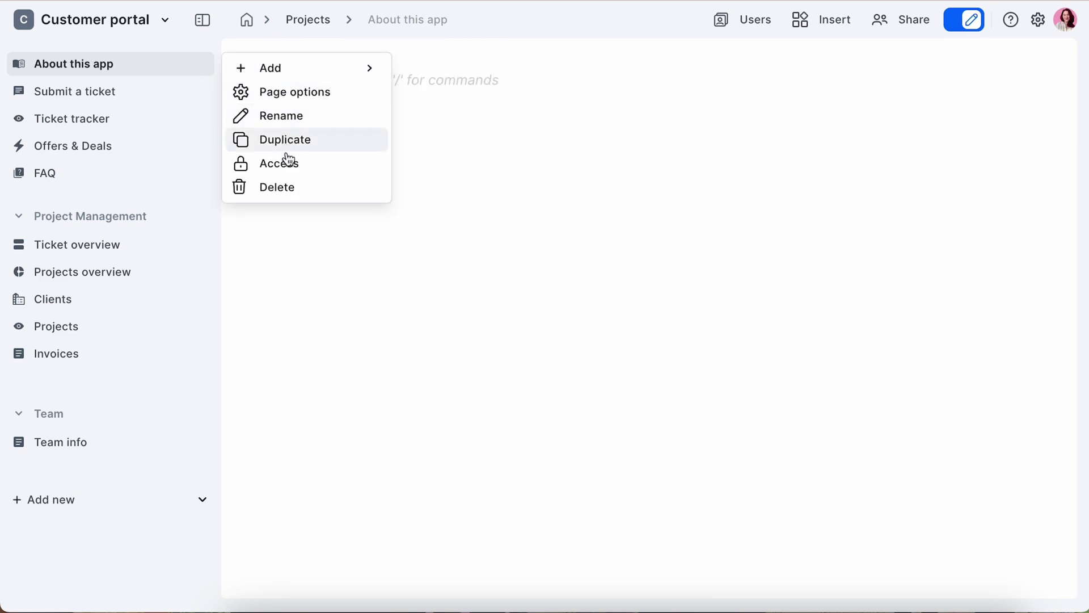
left_click(281, 186)
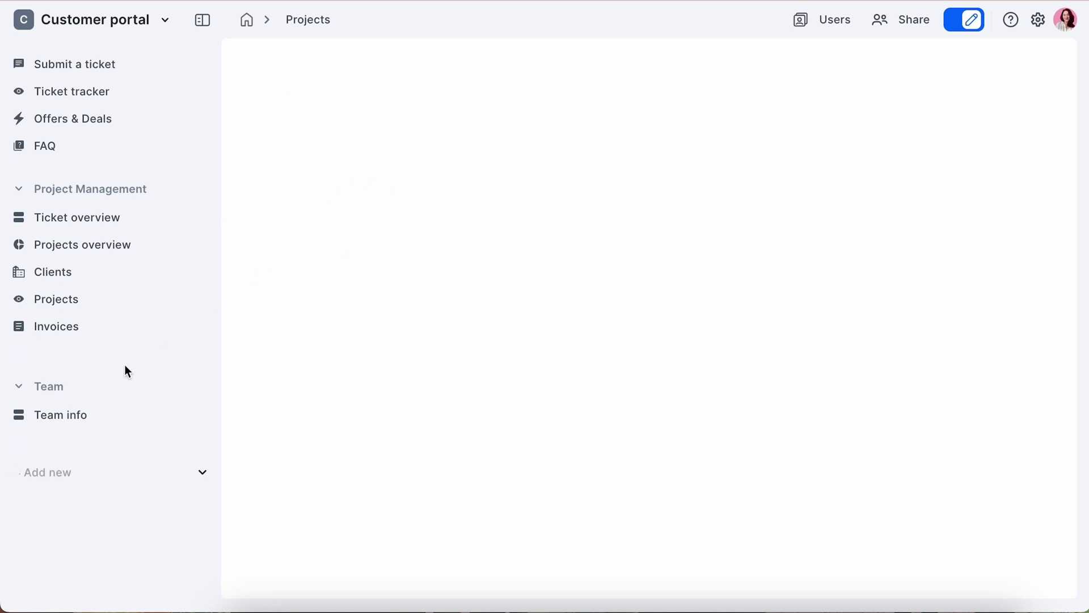
left_click(205, 480)
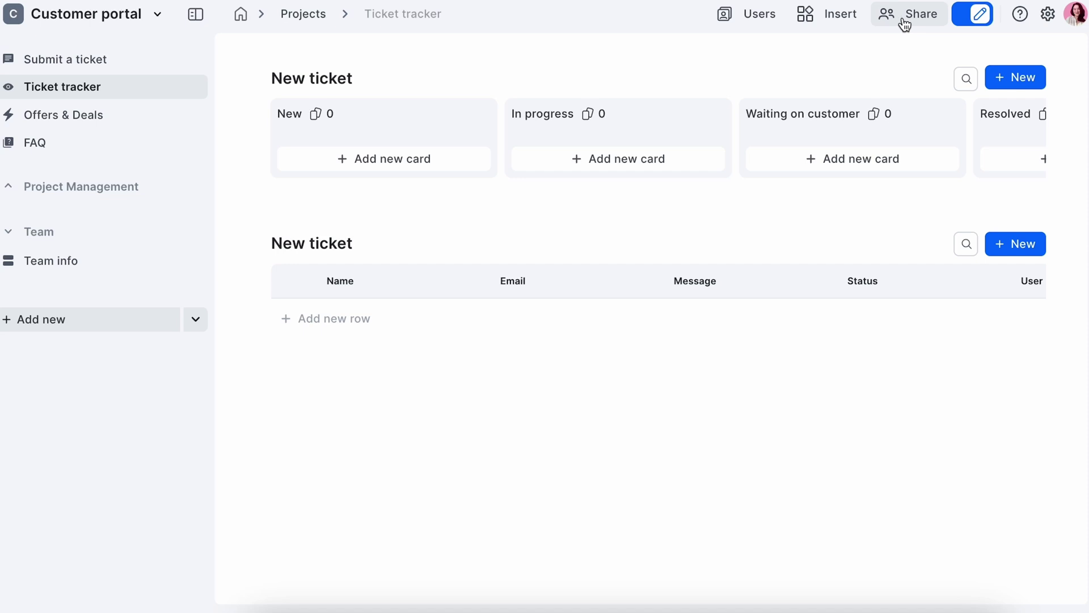
Publish the portal from Share, review the custom domain, unpublish, then go to Users.
left_click(904, 15)
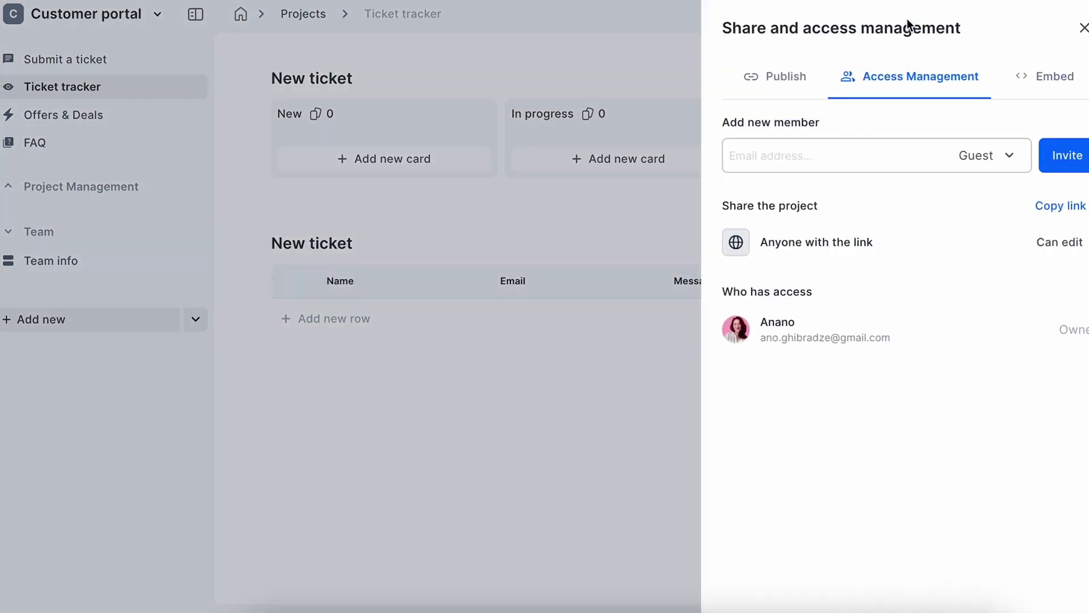
left_click(779, 82)
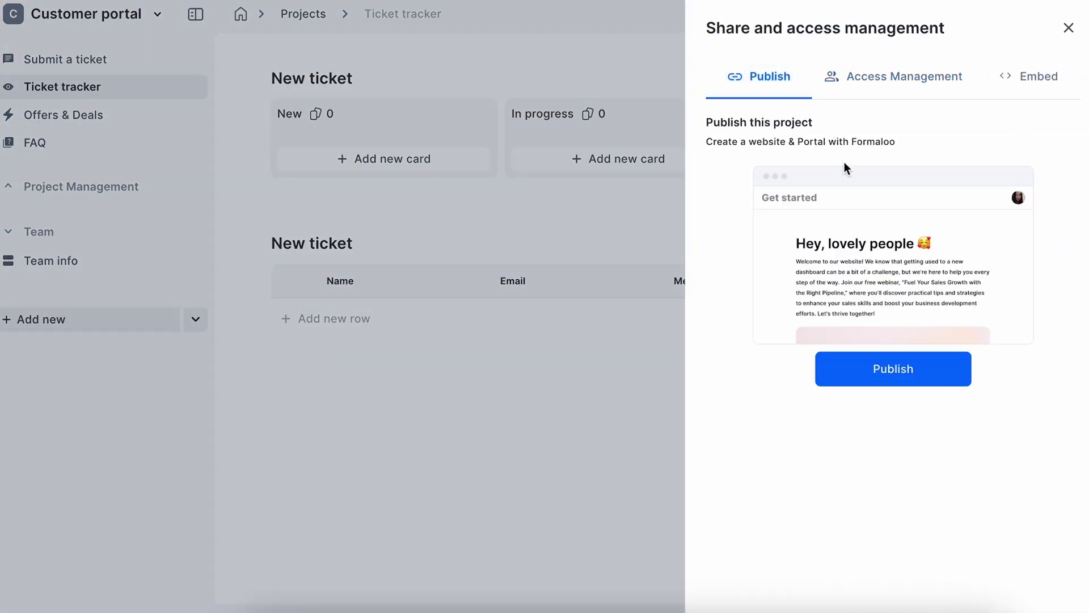
left_click(852, 362)
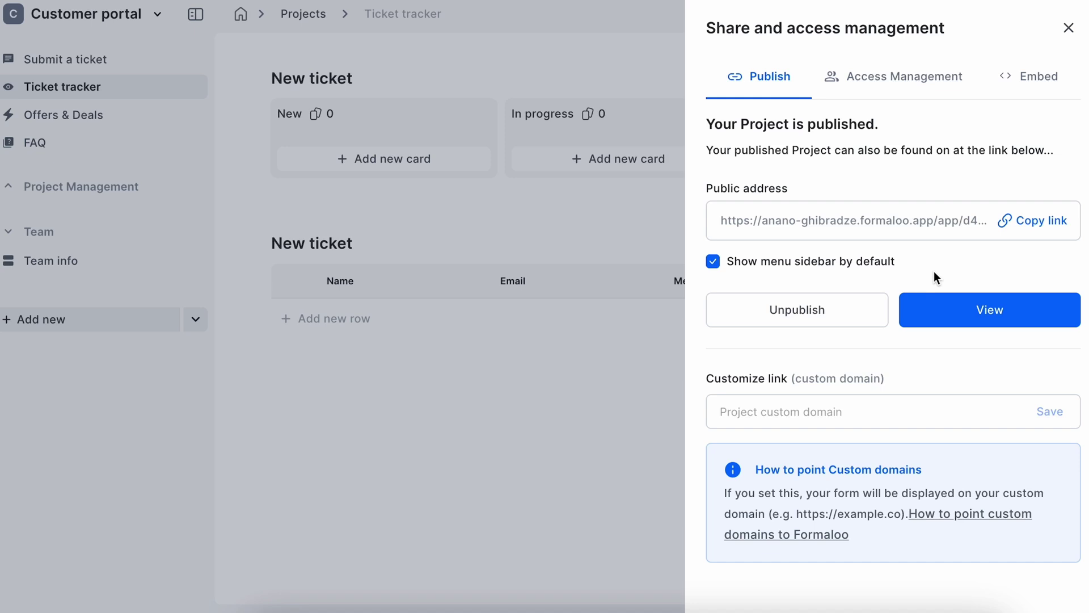
left_click(827, 409)
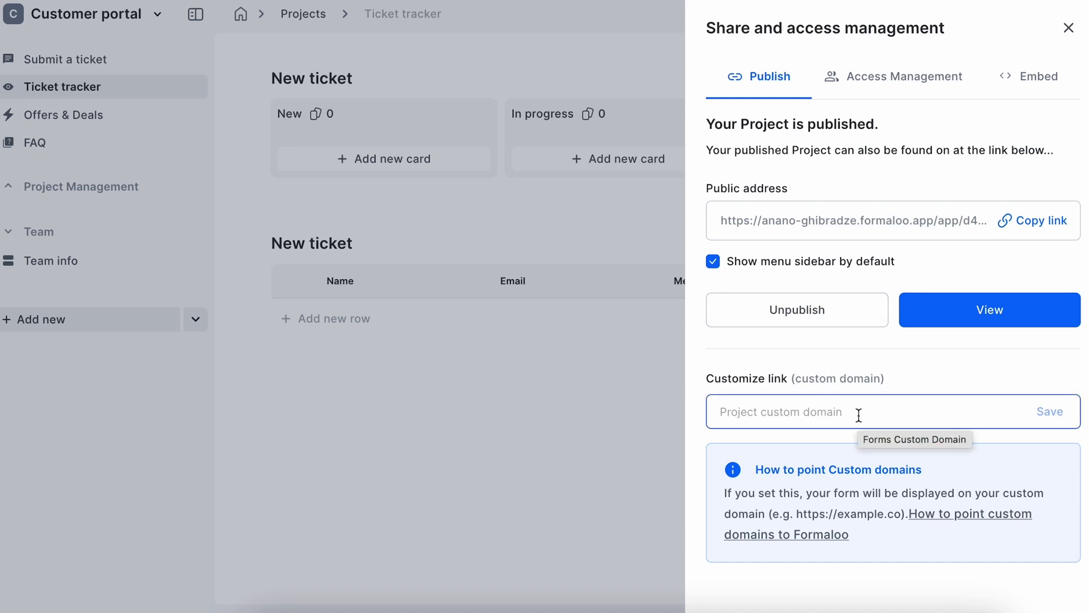
left_click(799, 313)
left_click(760, 15)
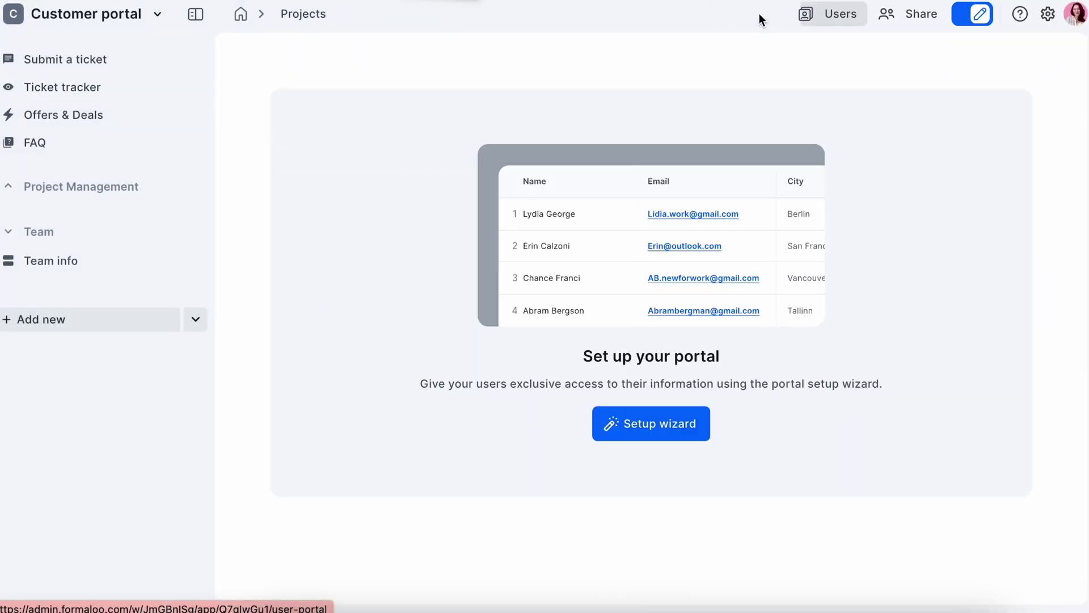
Launch the setup wizard, choose Import new users and download the import template.
left_click(671, 423)
scroll(671, 422, "down", 2)
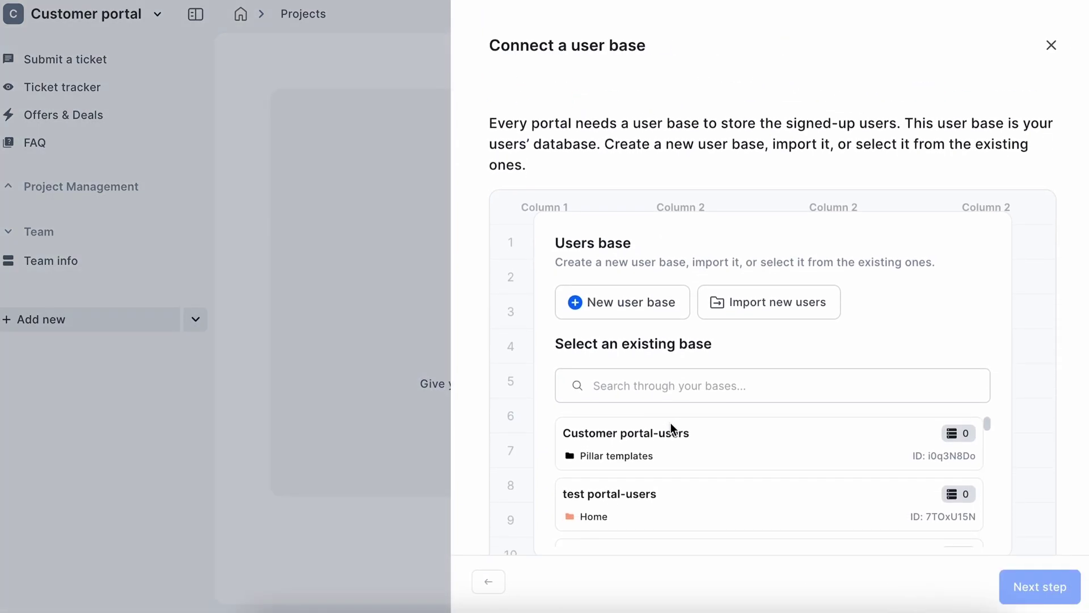
left_click(743, 289)
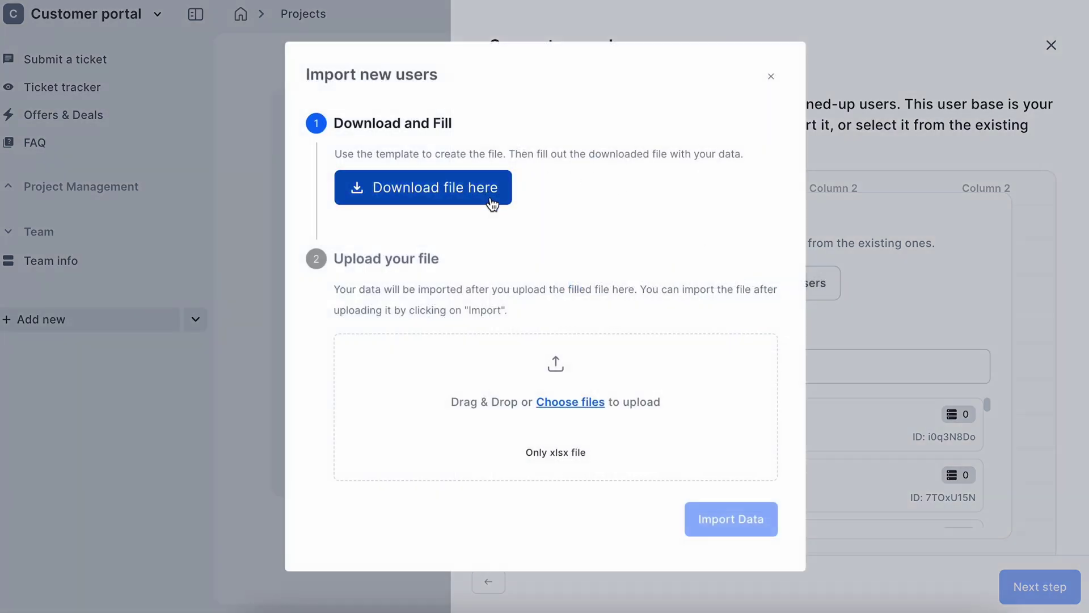
left_click(492, 199)
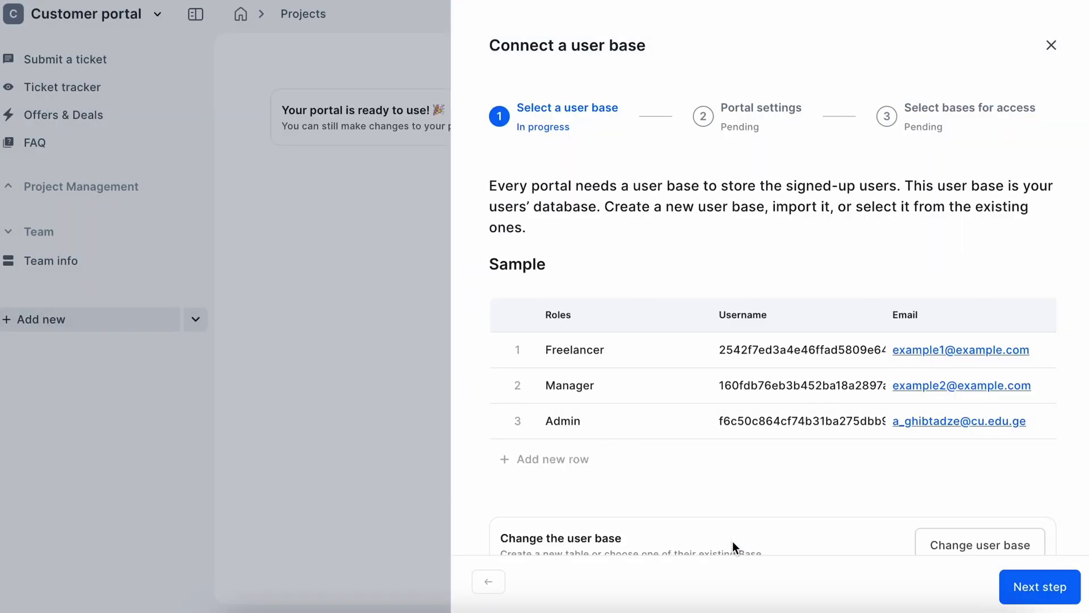
scroll(733, 541, "down", 1)
Enable captcha and OTP login in portal settings and move to base selection.
left_click(1027, 586)
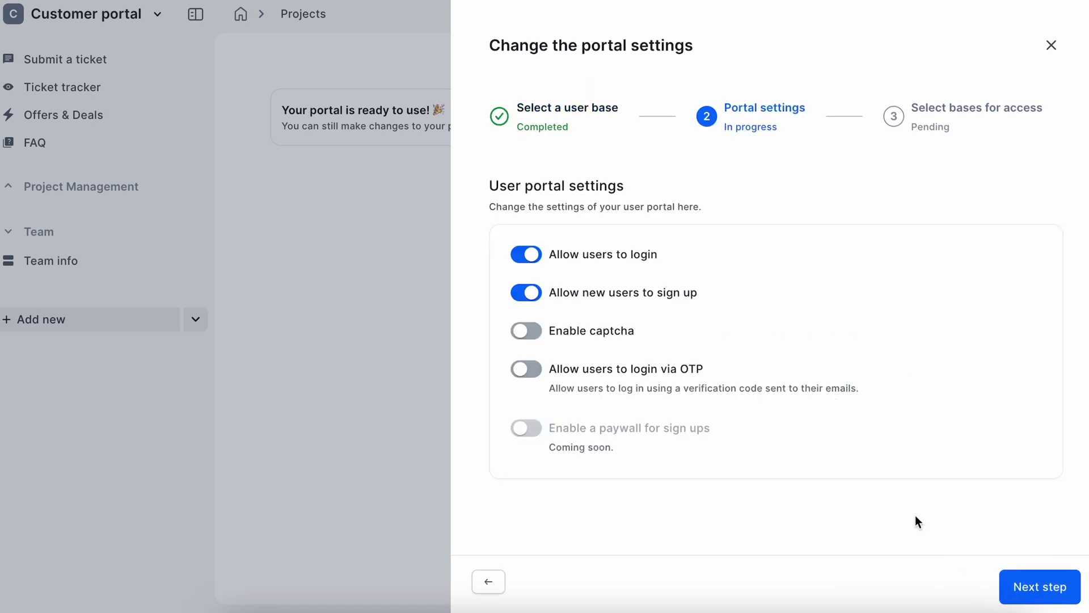
left_click(541, 332)
left_click(529, 377)
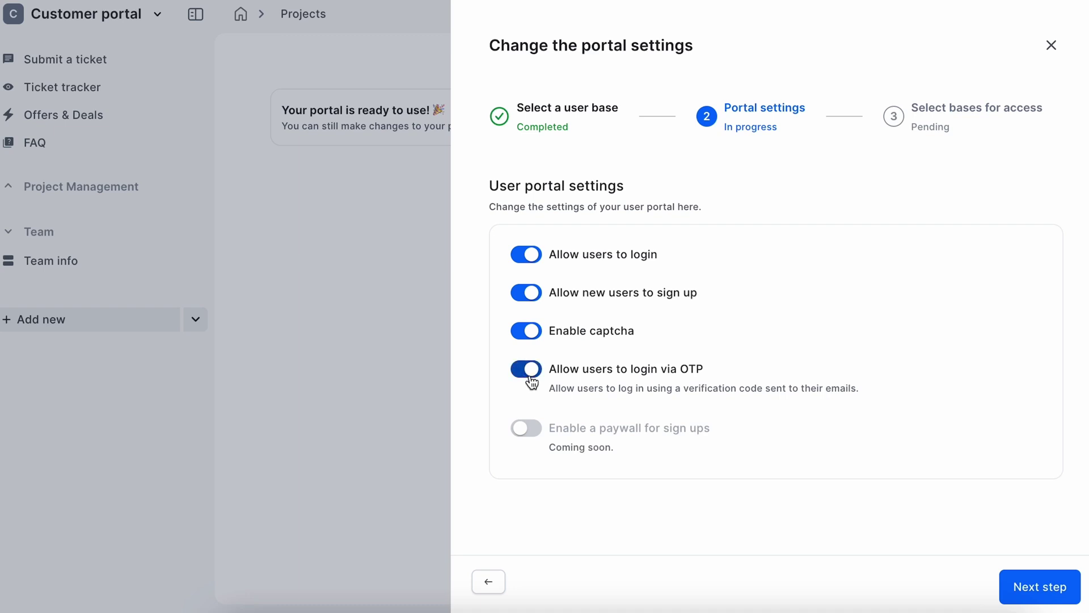
left_click(1001, 584)
scroll(770, 432, "down", 1)
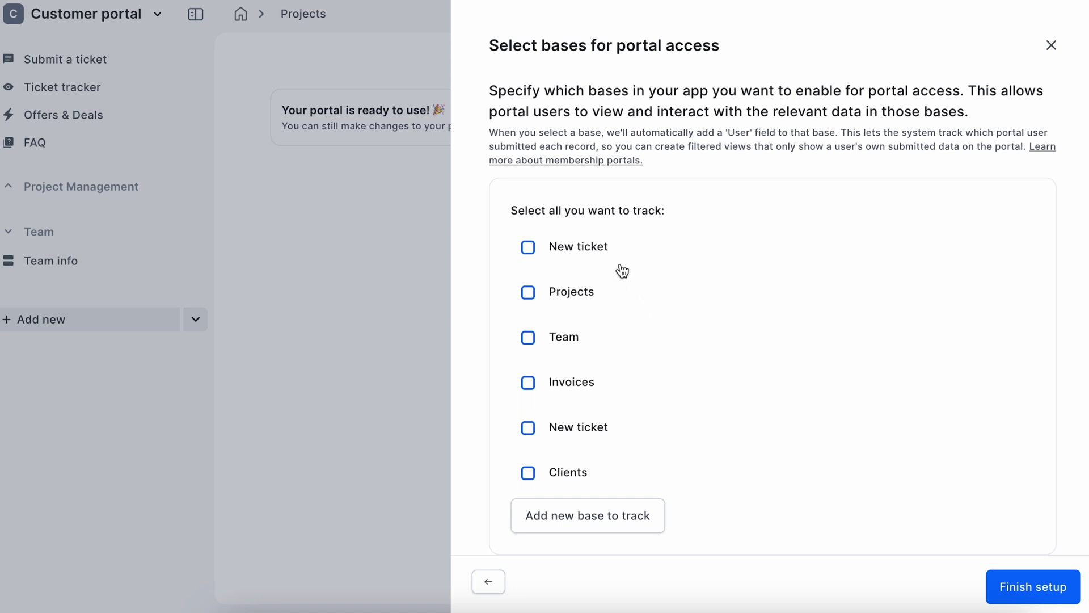
Track the New ticket, Projects, second New ticket and Clients bases, then finish setup.
left_click(528, 247)
left_click(527, 291)
left_click(528, 428)
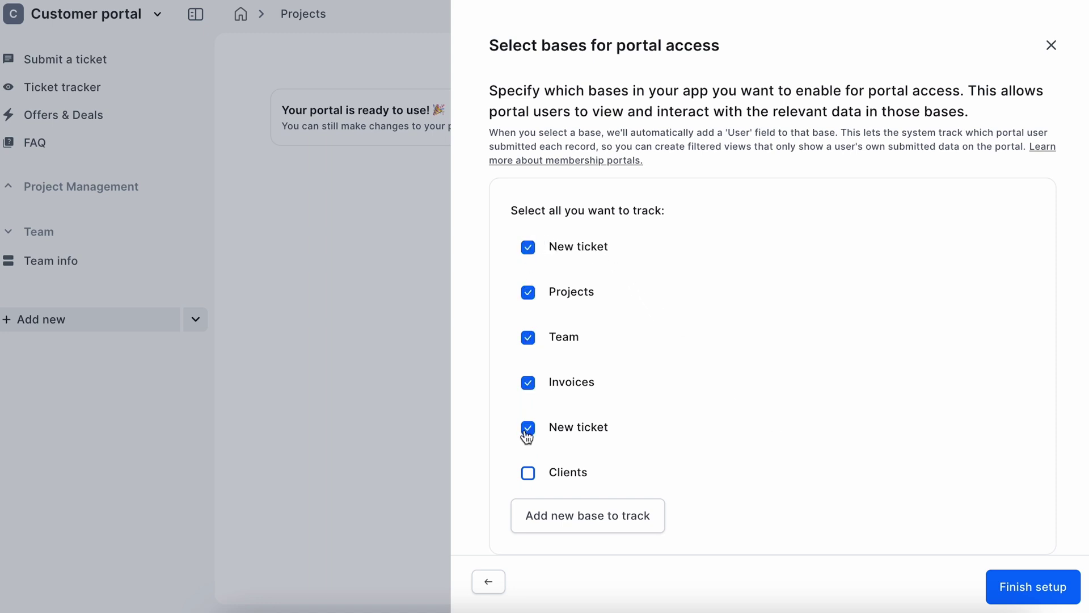
left_click(527, 473)
left_click(1034, 601)
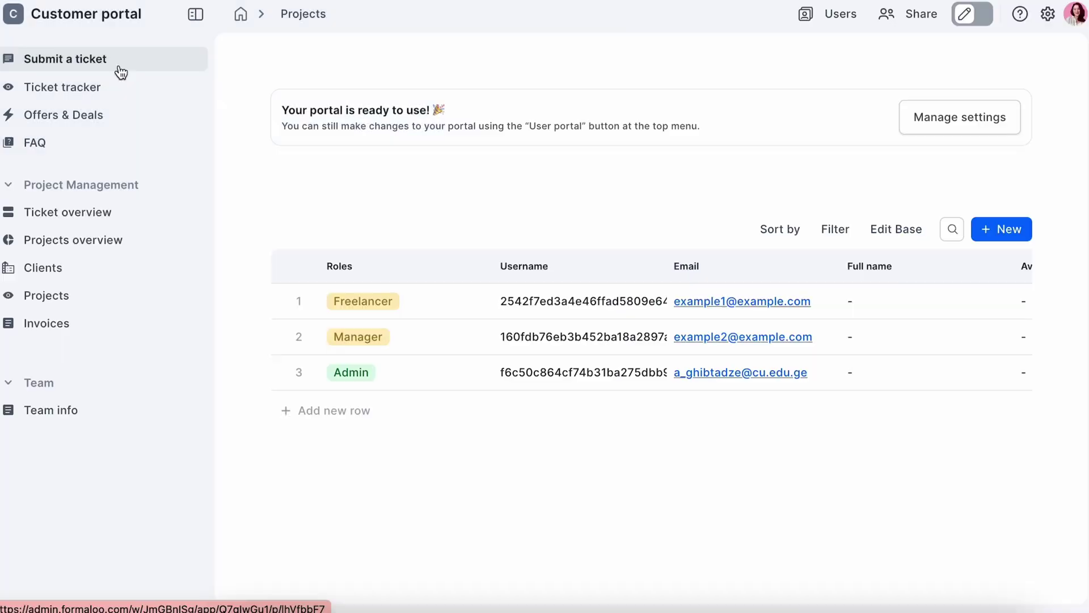
Inspect the New ticket form's User field, then open the Ticket tracker Kanban settings.
left_click(114, 65)
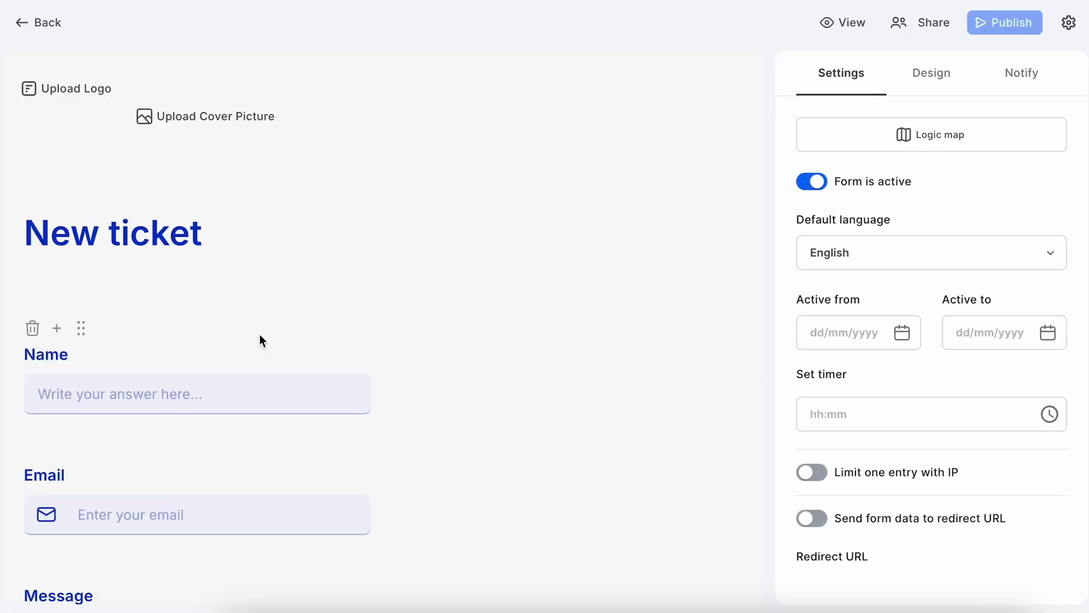
scroll(260, 340, "down", 10)
scroll(260, 340, "down", 3)
scroll(259, 333, "down", 1)
scroll(259, 333, "down", 2)
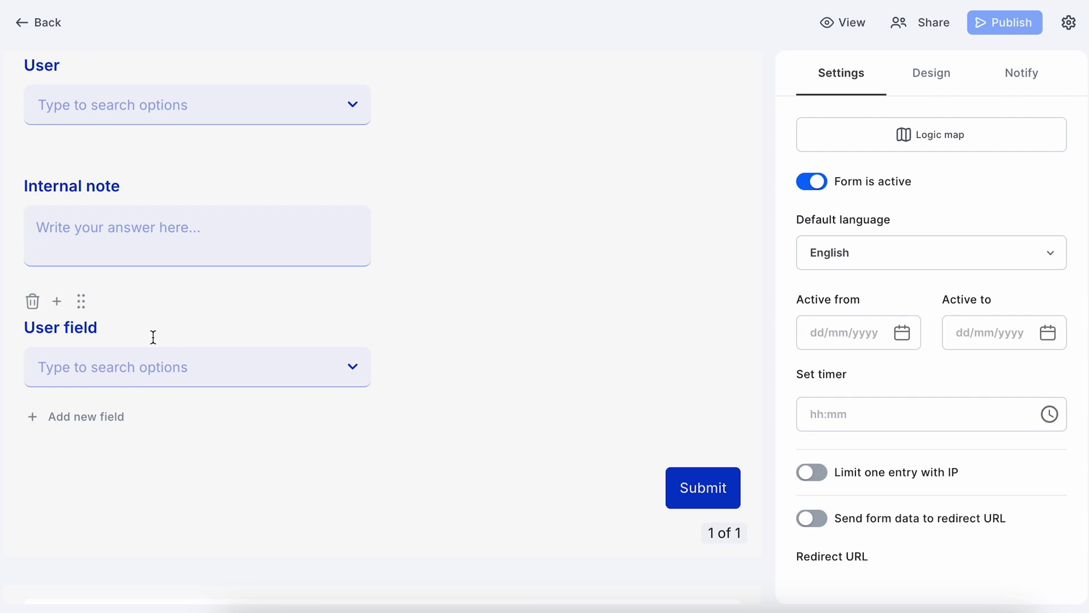
left_click(119, 328)
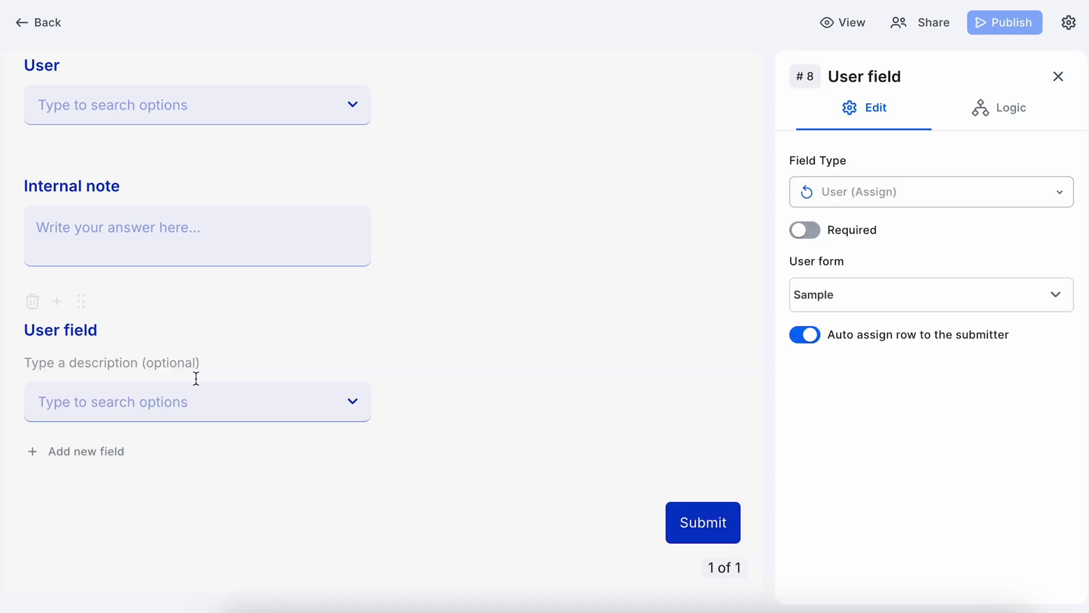
left_click(970, 14)
left_click(914, 104)
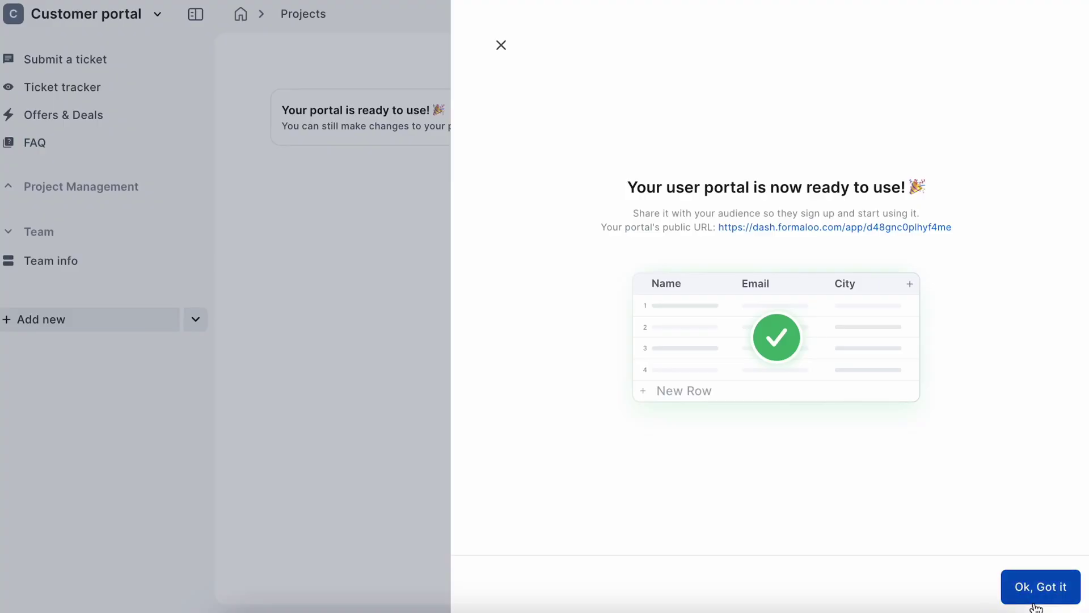
Dismiss the portal-ready message and open the user base form with Edit Base.
left_click(1040, 587)
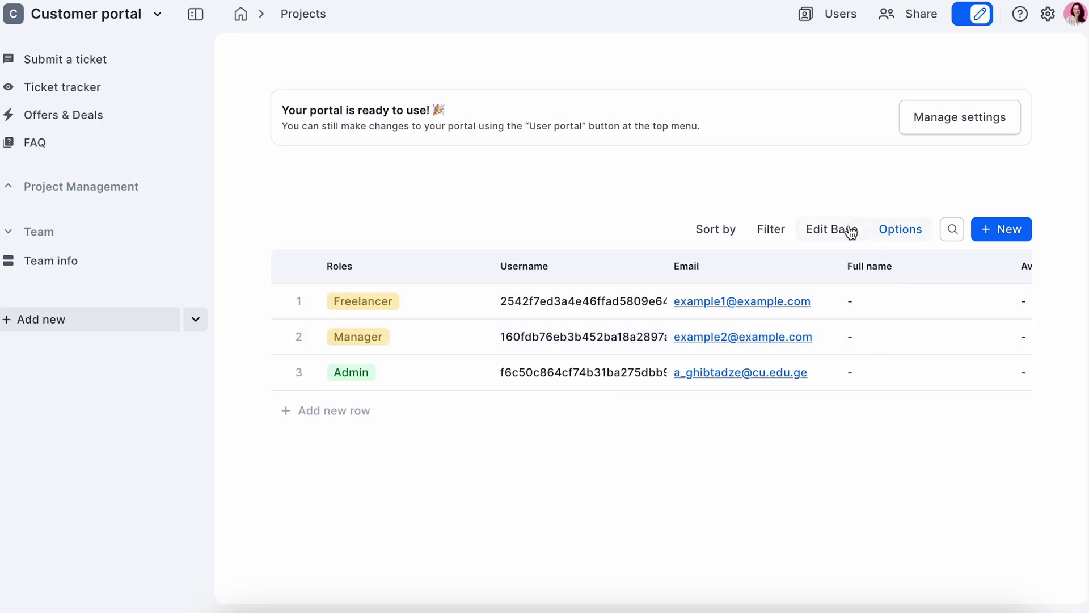
left_click(849, 230)
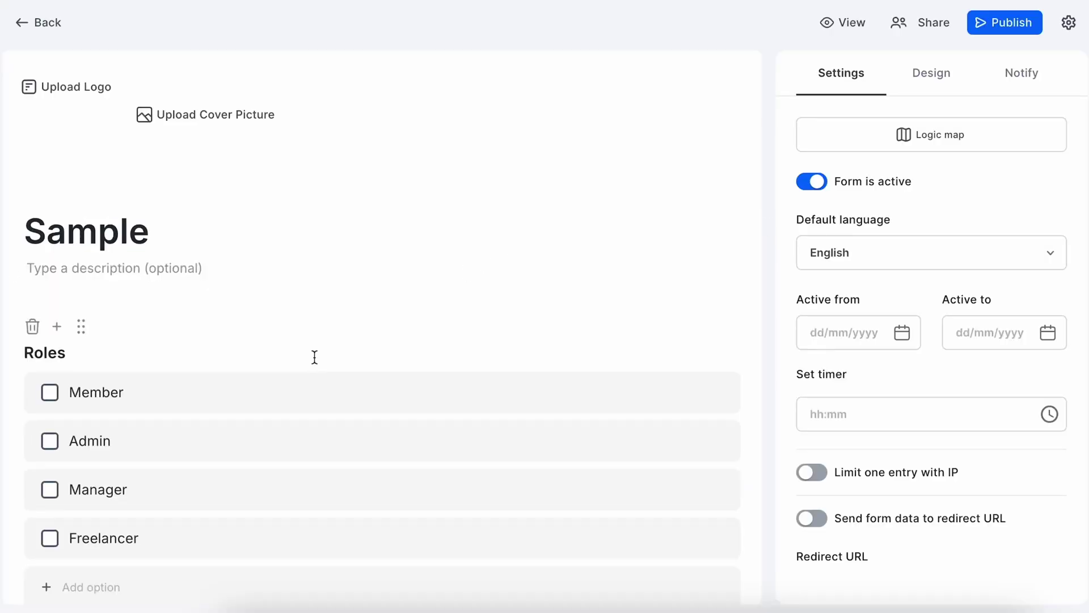
scroll(314, 356, "down", 3)
scroll(314, 357, "down", 3)
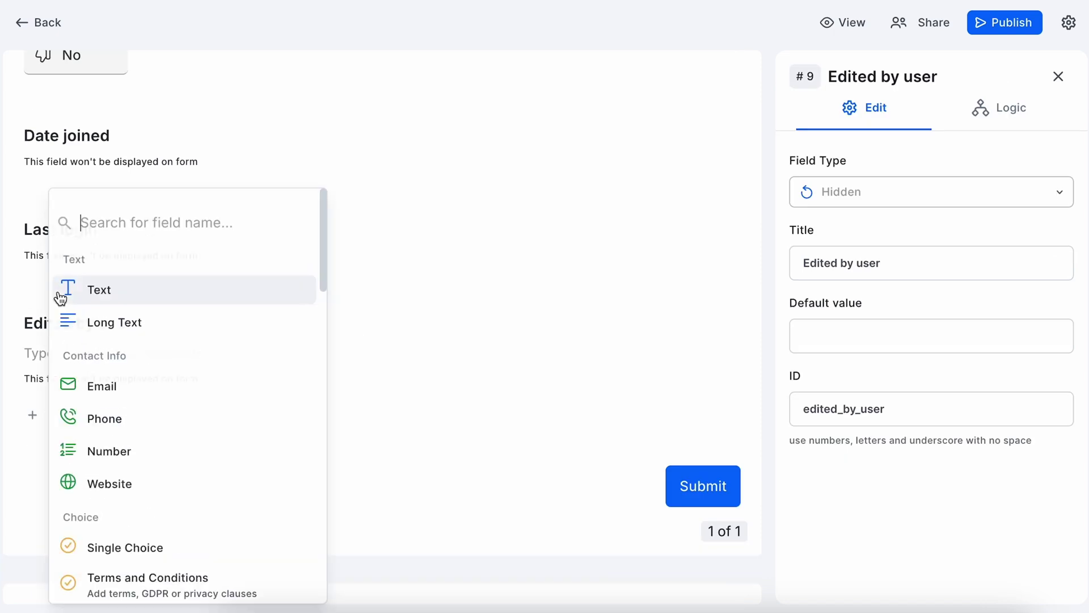
type("web")
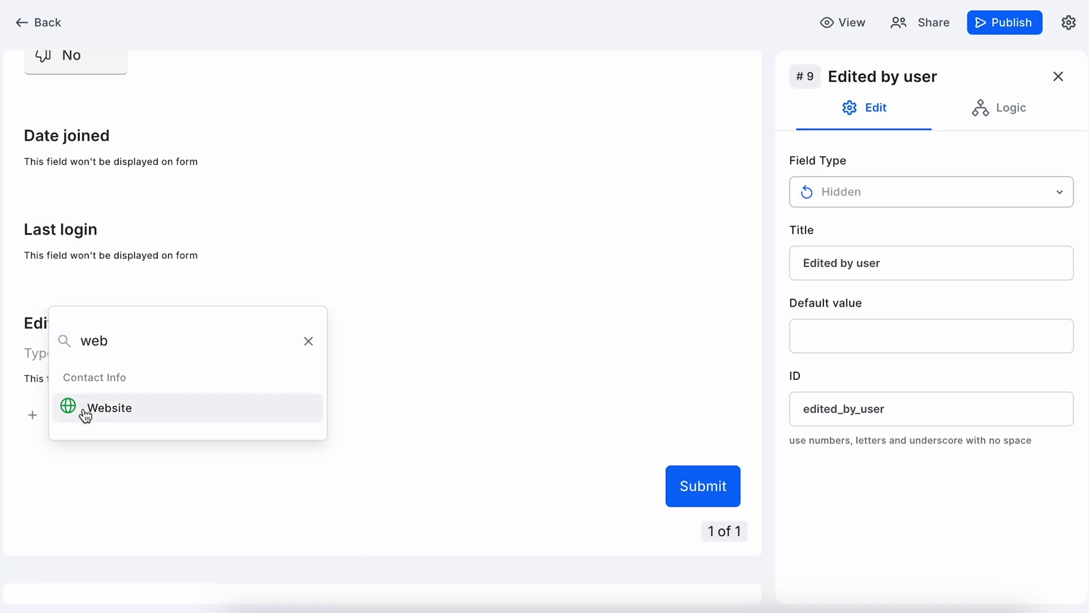
Add a Website field titled LinkedIn URL, then view My Information in Profile Setting.
left_click(85, 415)
type("Linkedi")
key("BackSpace")
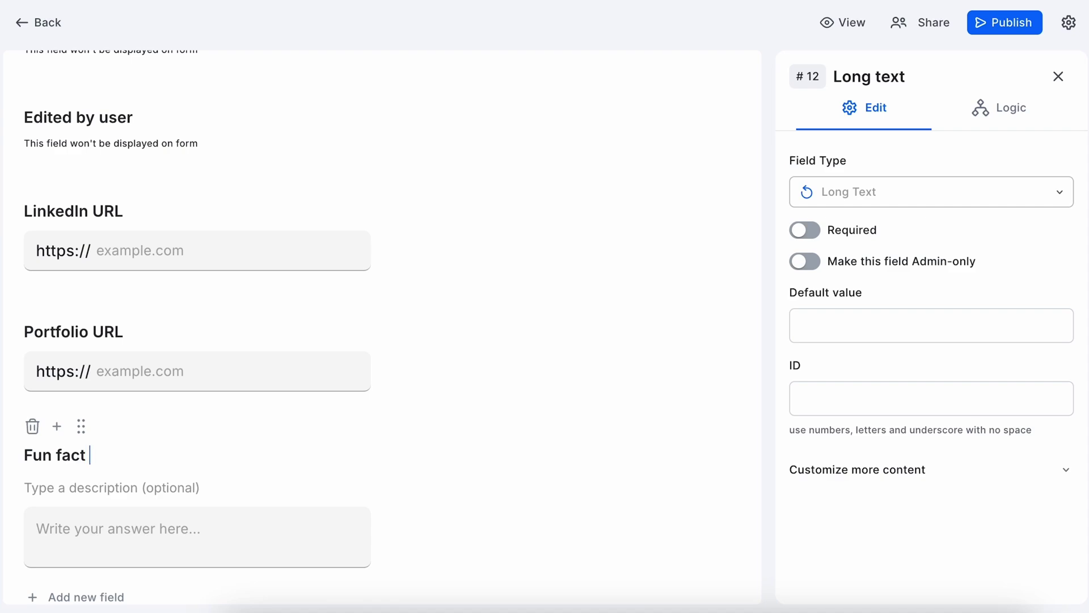
type("about")
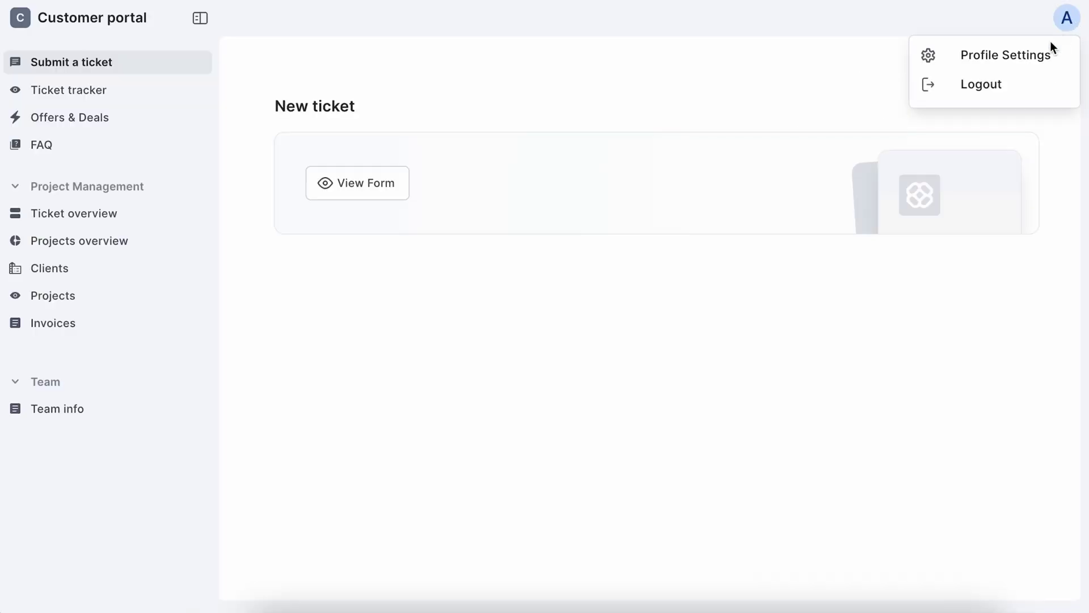
left_click(1045, 51)
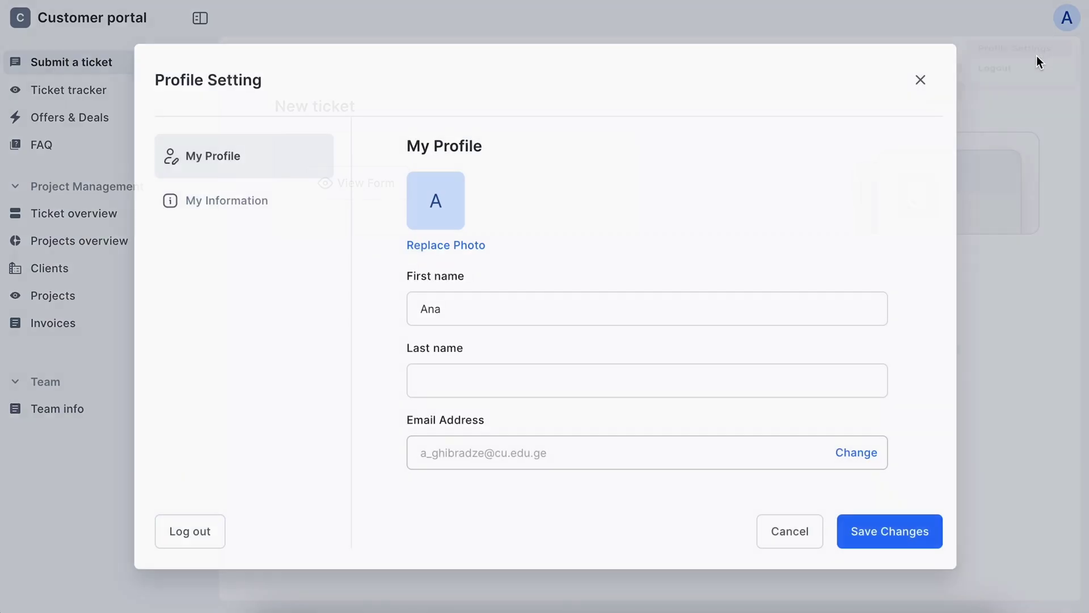
left_click(287, 201)
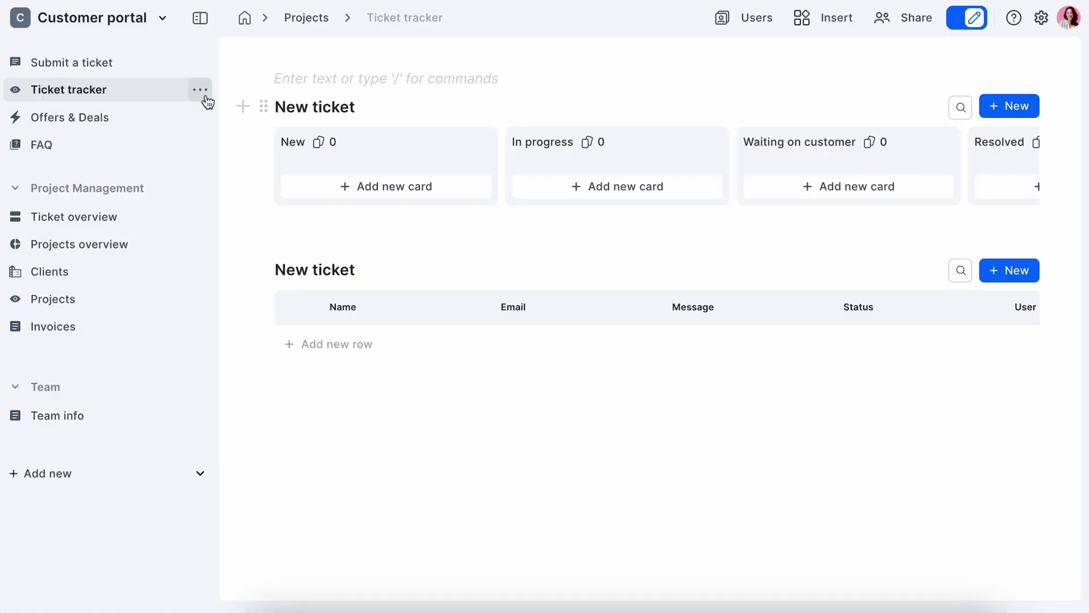
Explore the Ticket tracker page's access level options.
left_click(204, 96)
left_click(280, 188)
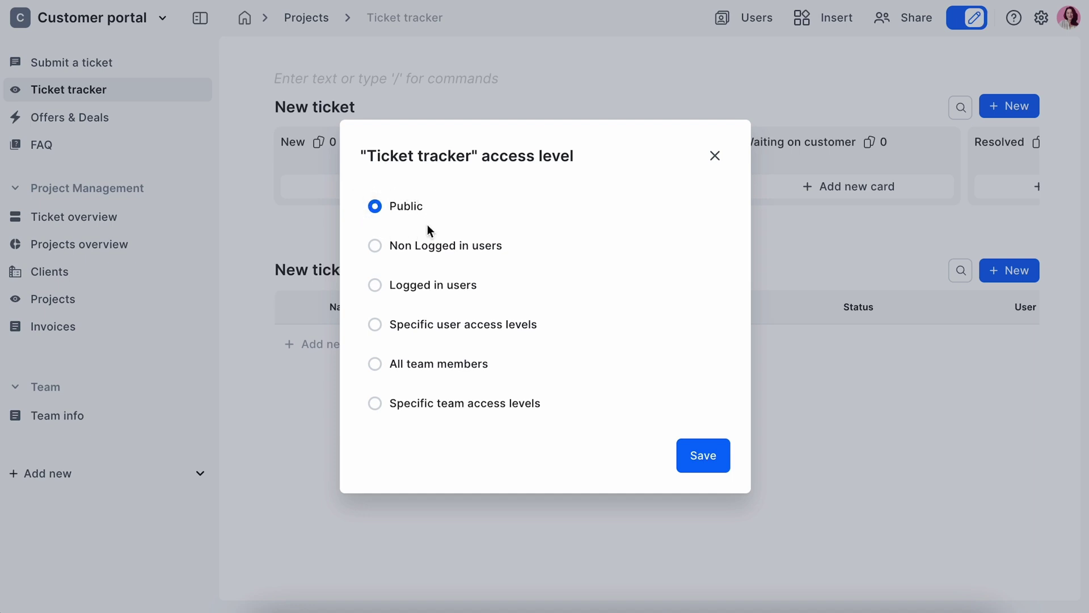
left_click(454, 263)
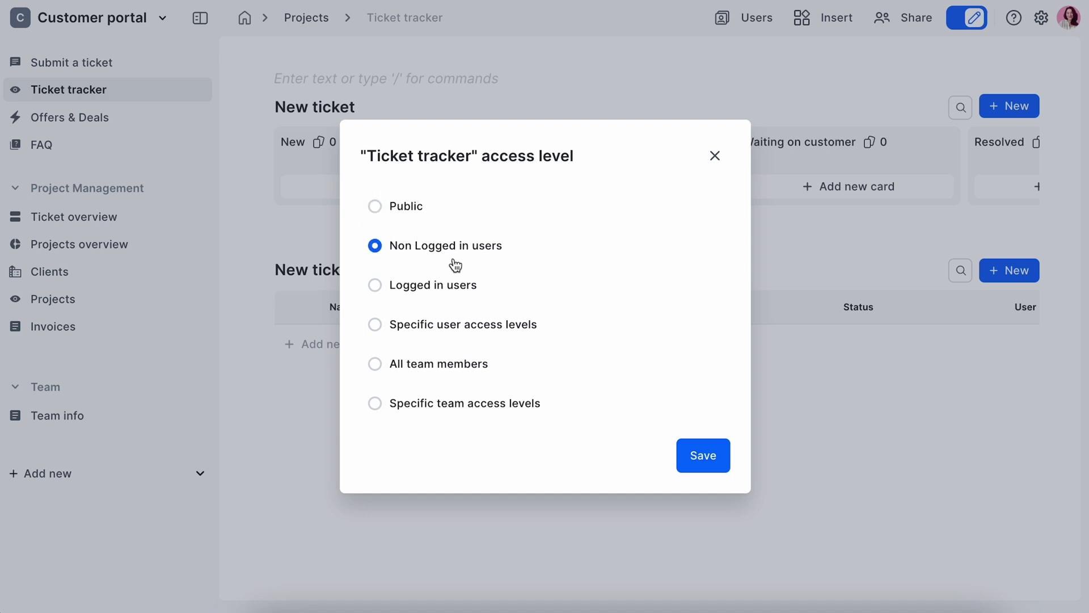
left_click(451, 293)
left_click(447, 324)
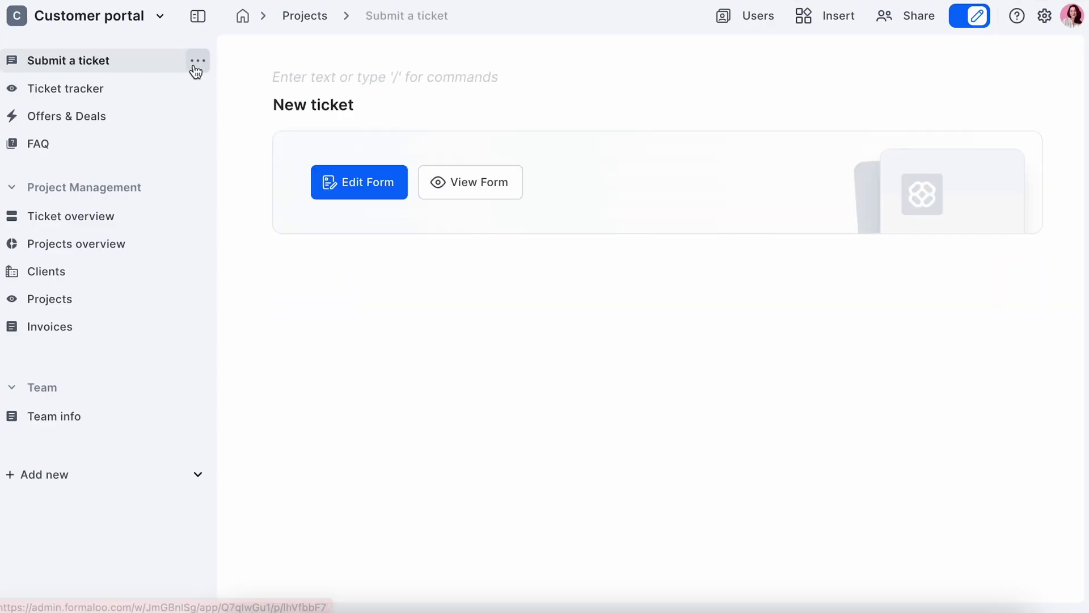
Save Submit a ticket access as Non Logged in users only.
left_click(197, 62)
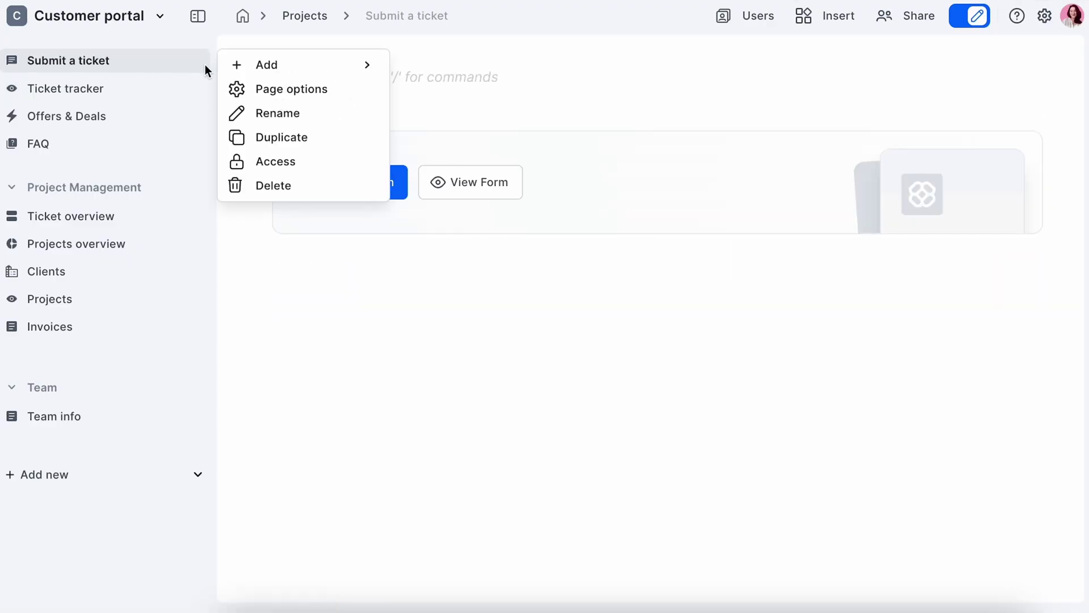
left_click(258, 160)
left_click(412, 247)
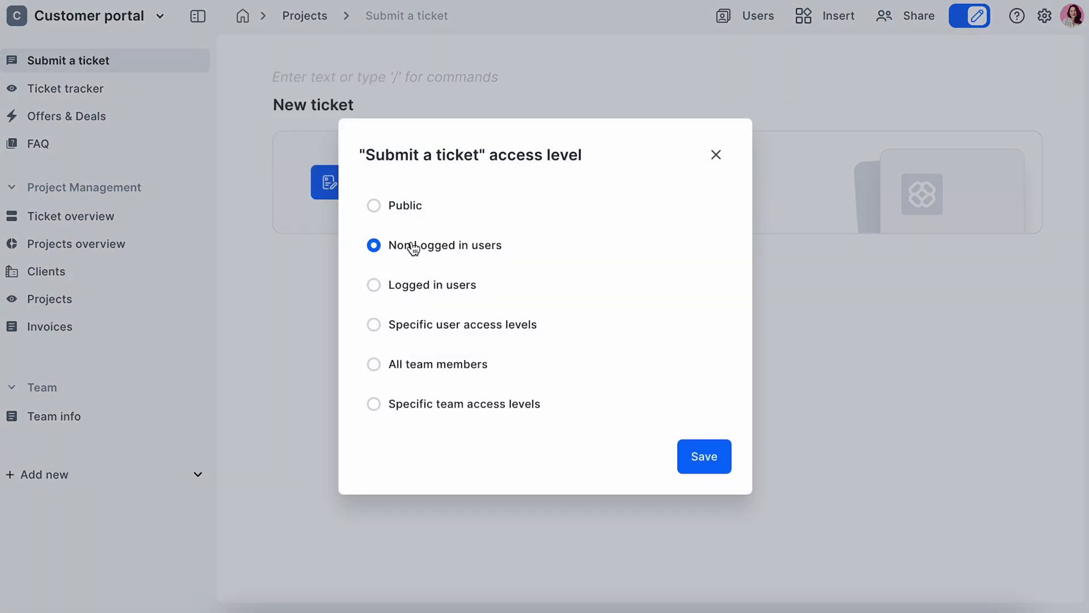
left_click(691, 464)
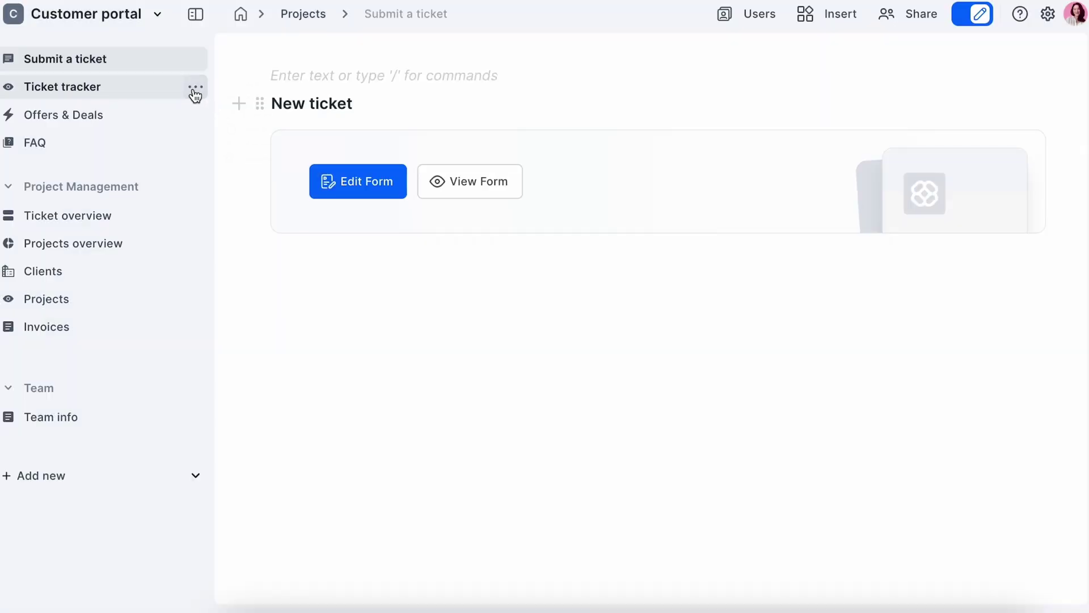
Set Ticket tracker access to Logged in users.
left_click(194, 88)
left_click(254, 188)
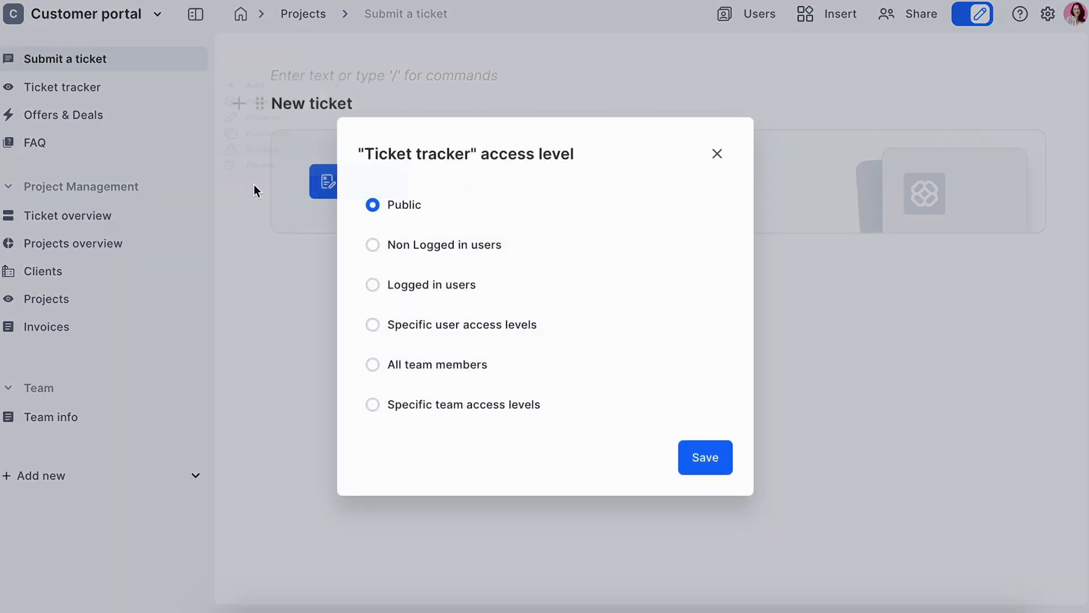
left_click(419, 287)
Save Ticket tracker access, then restrict Ticket overview to the Admin and Manager roles.
left_click(704, 457)
left_click(193, 216)
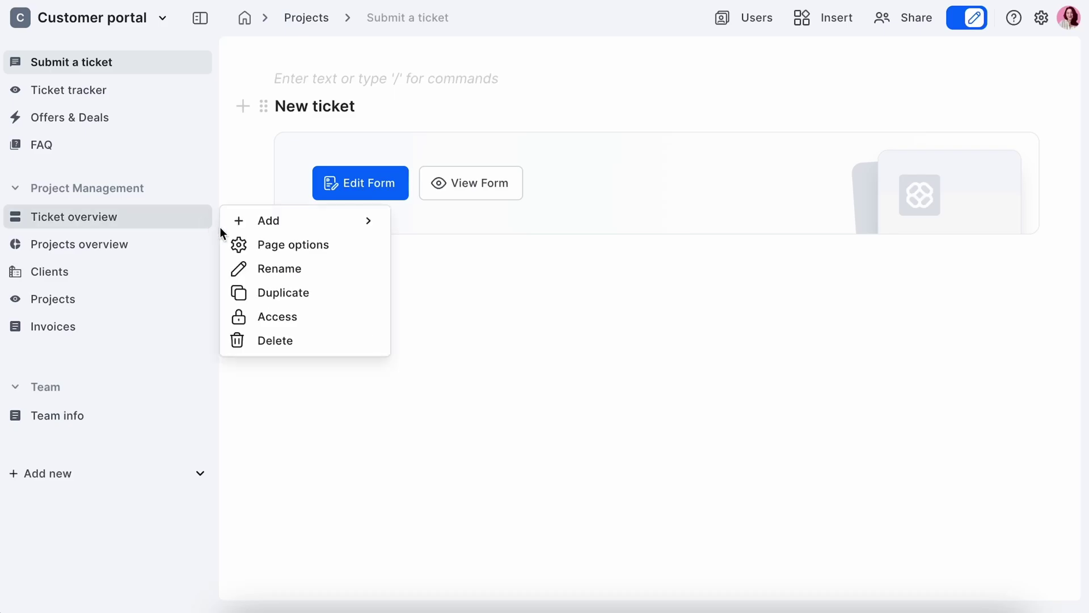
left_click(274, 312)
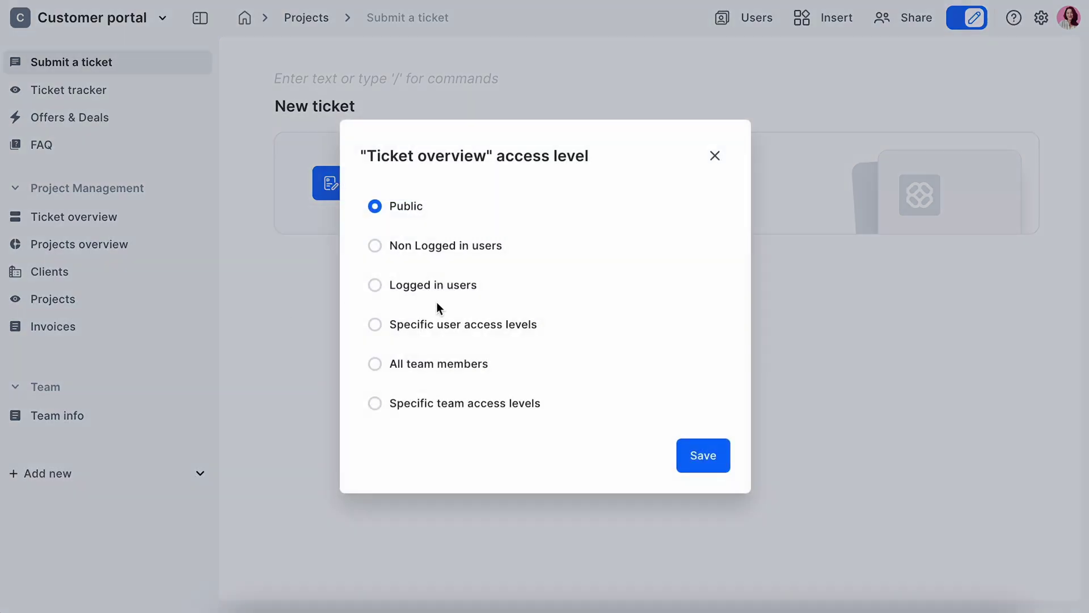
left_click(434, 324)
scroll(452, 348, "down", 1)
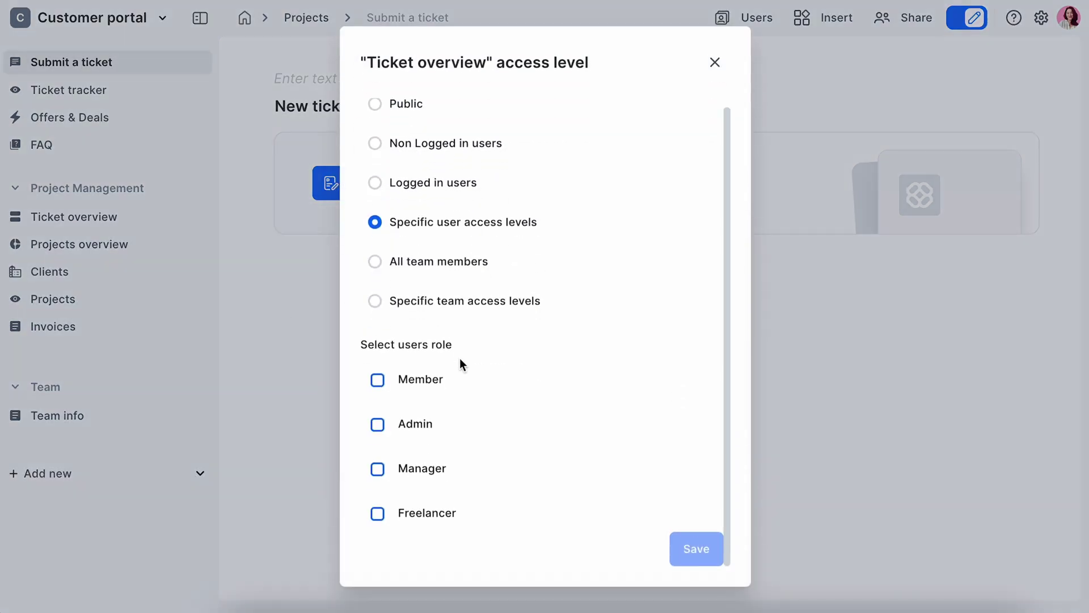
left_click(377, 428)
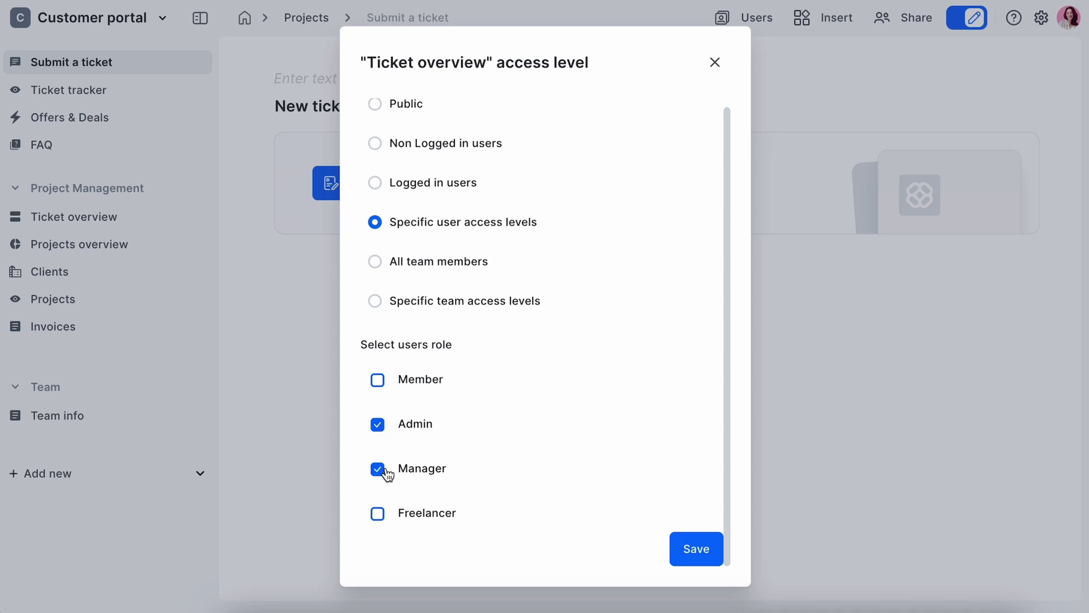
left_click(696, 549)
Save Clients page access as All team members.
right_click(199, 270)
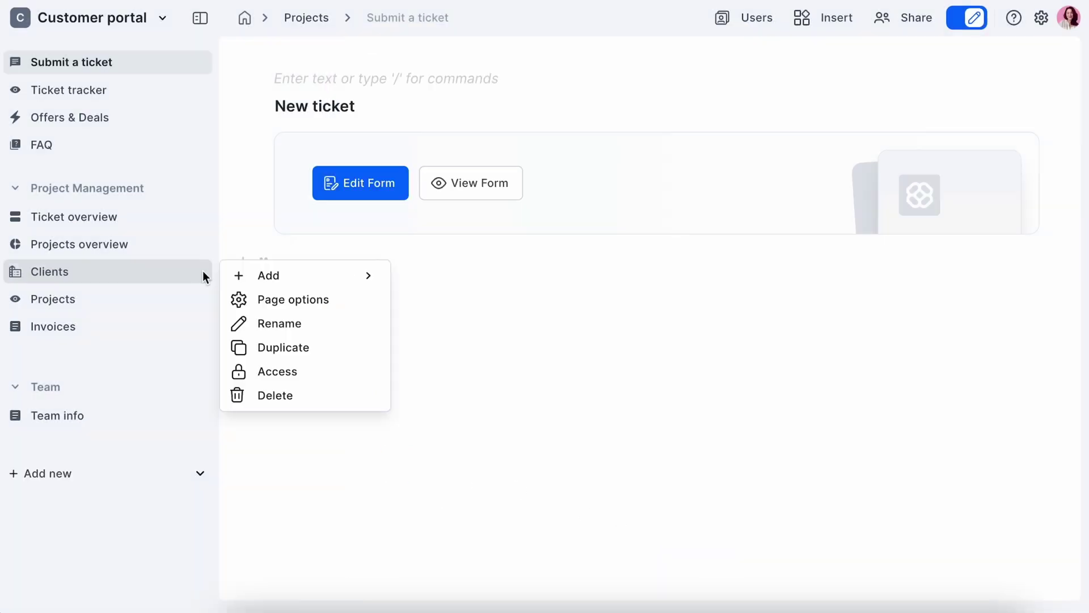
left_click(255, 372)
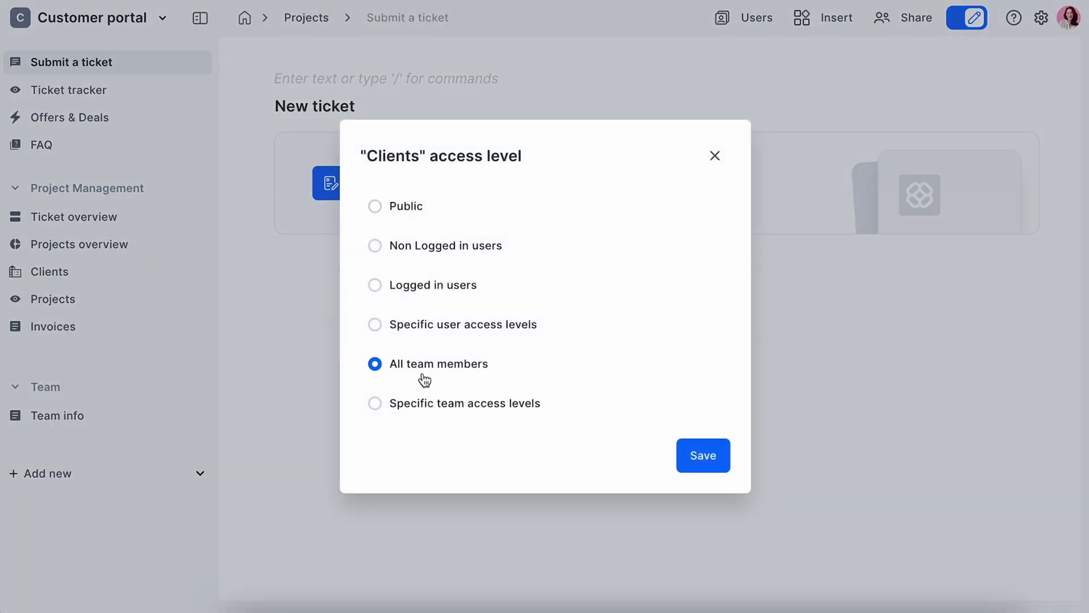
left_click(690, 464)
Restrict the Projects page to the team Admin access level and save.
right_click(204, 299)
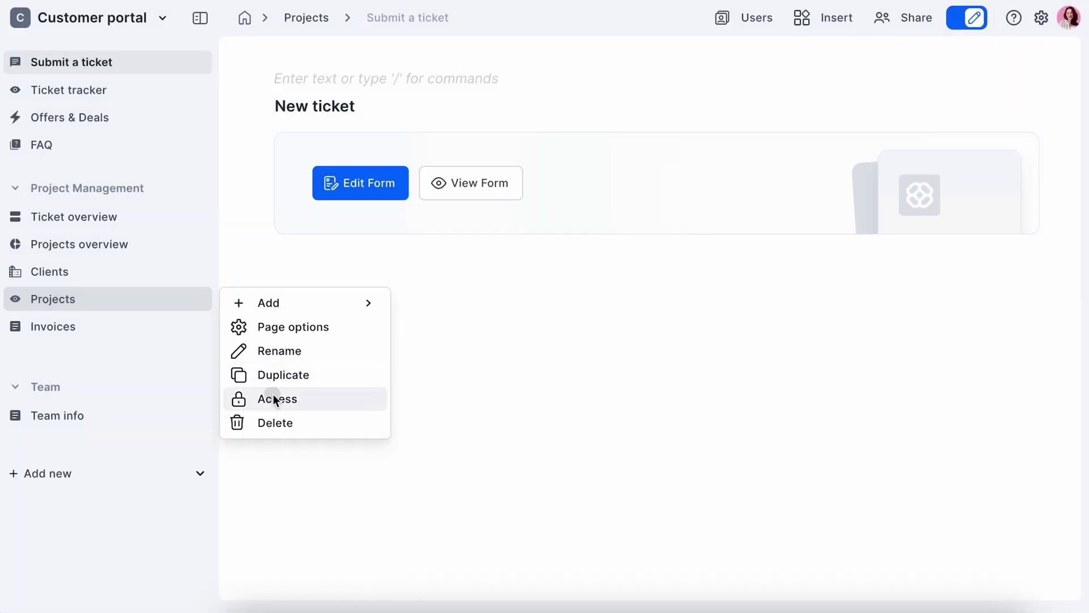
left_click(273, 396)
left_click(376, 403)
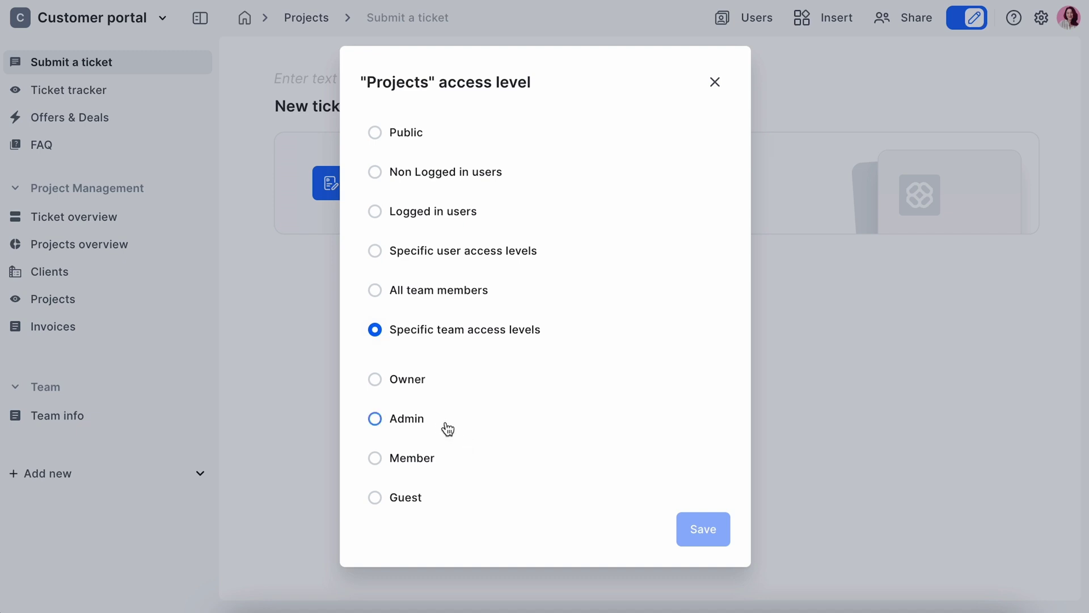
left_click(425, 419)
left_click(692, 529)
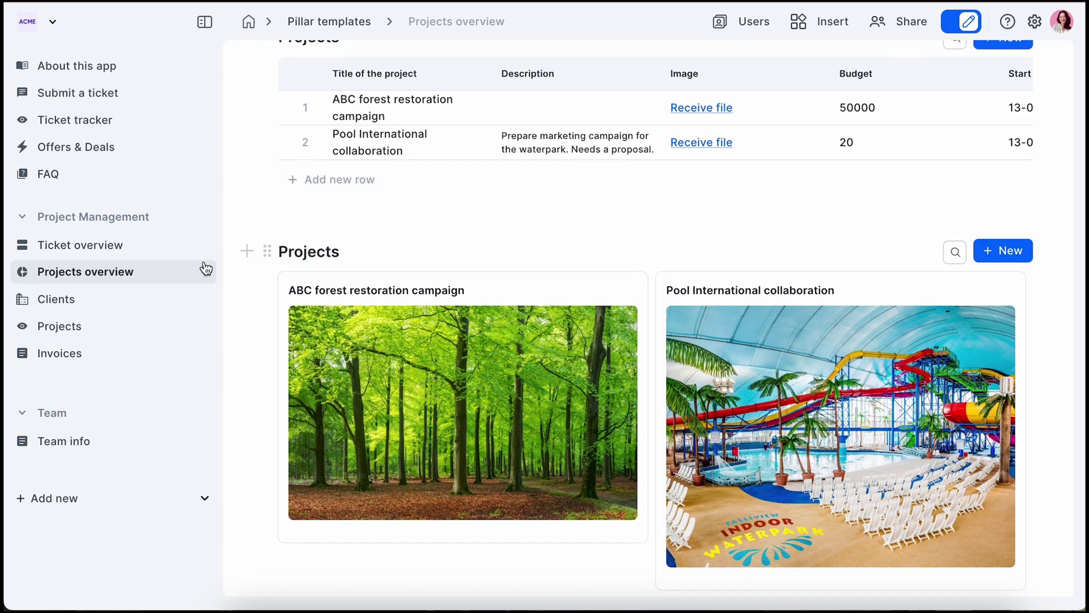
Give the Ticket tracker page a cover image and a wide layout.
left_click(115, 122)
left_click(205, 122)
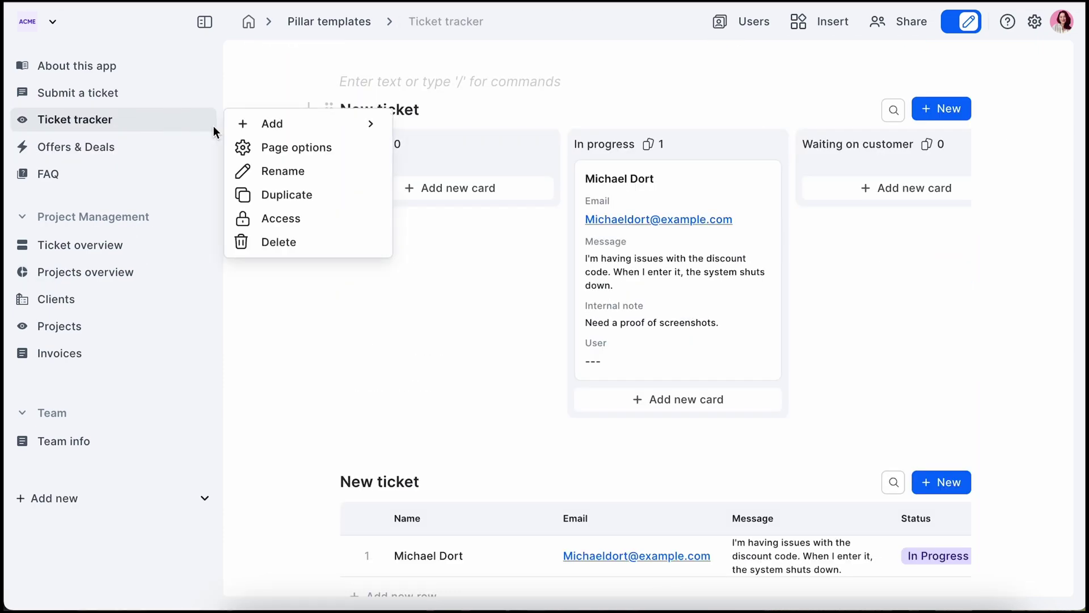
left_click(277, 150)
left_click(862, 87)
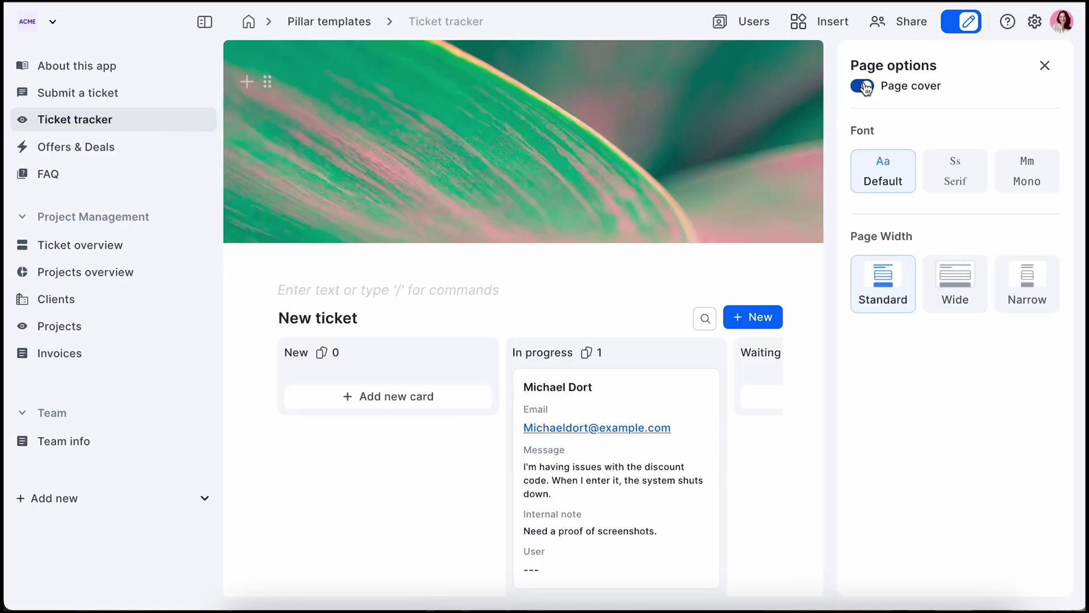
left_click(958, 287)
left_click(1043, 68)
scroll(743, 367, "down", 2)
scroll(743, 367, "down", 2)
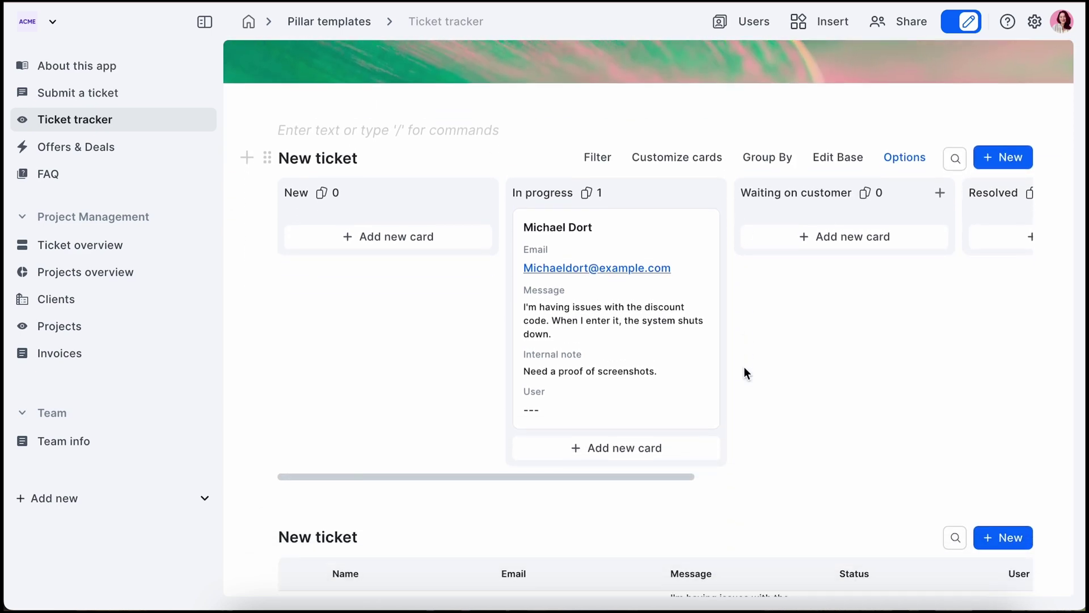
scroll(744, 367, "up", 1)
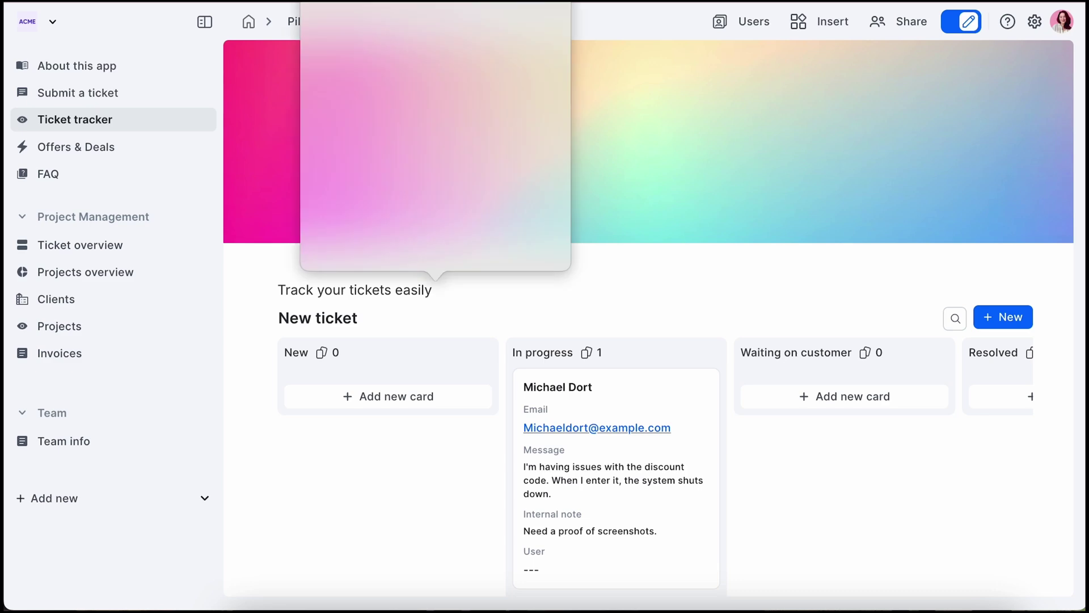
Style the 'Track your tickets easily' line as a heading and view the custom CSS and JS code.
left_click(406, 293)
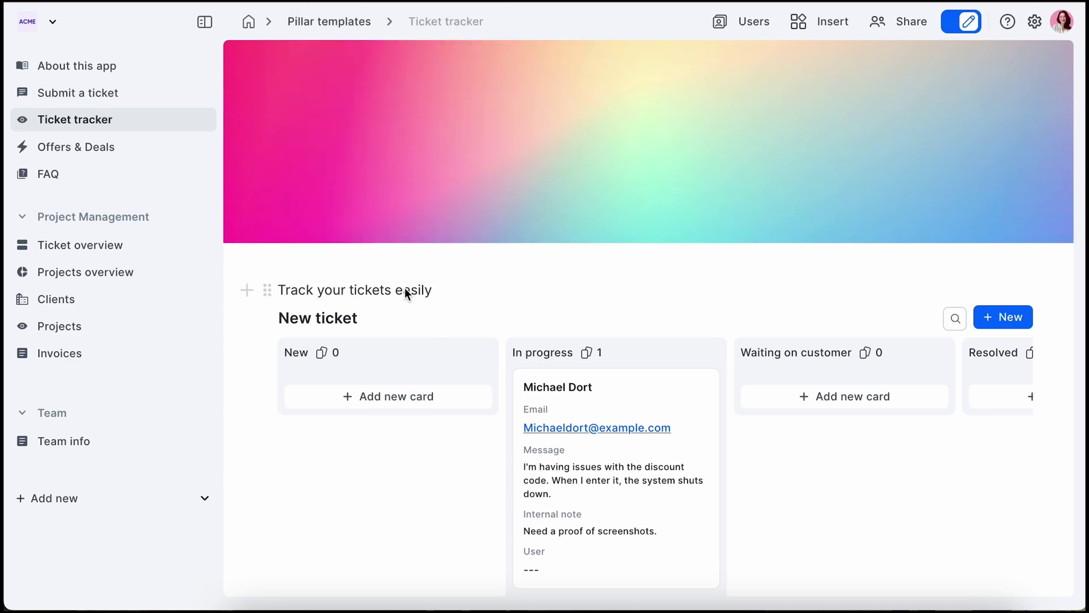
triple_click(397, 288)
left_click(340, 258)
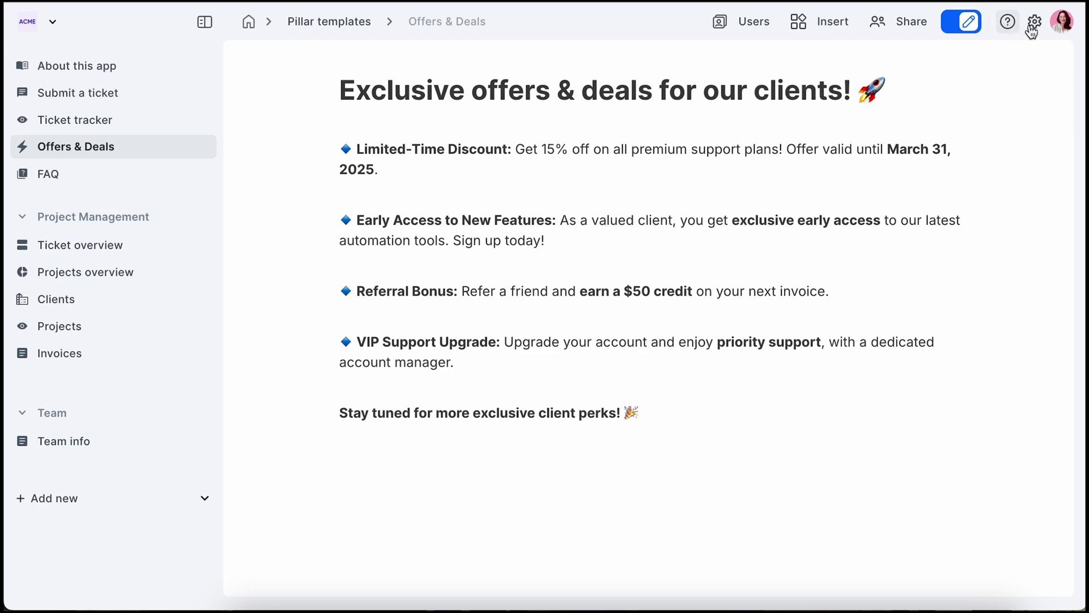
left_click(1032, 23)
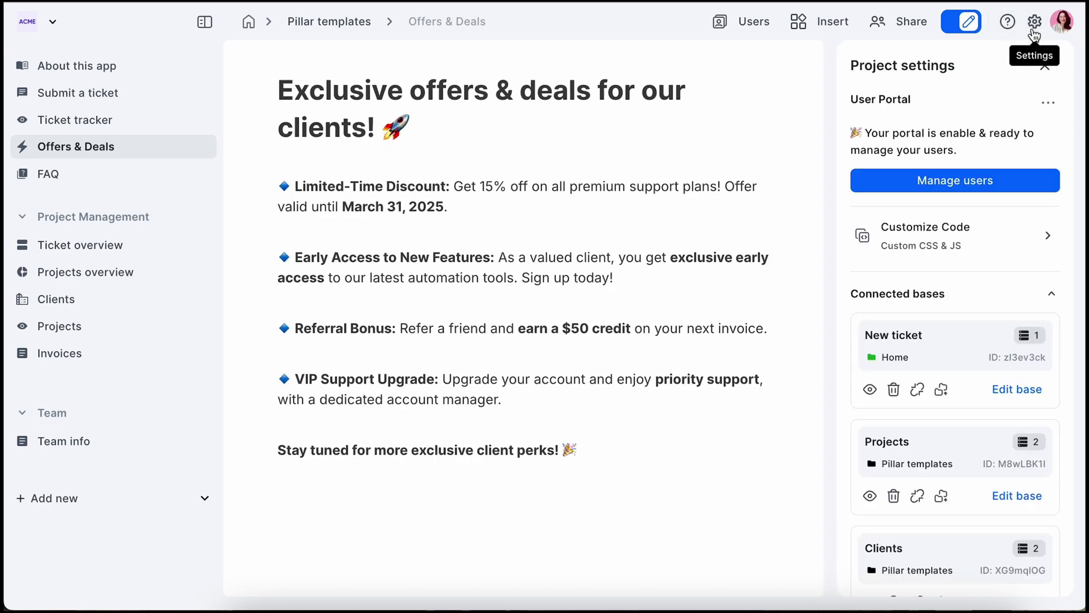
left_click(942, 245)
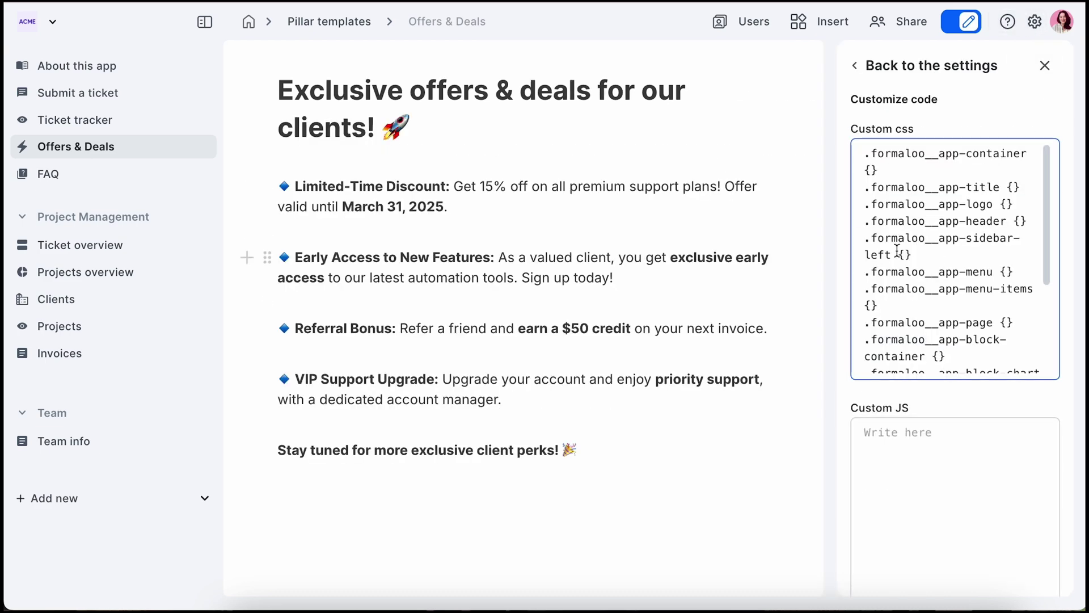
scroll(897, 249, "down", 2)
scroll(907, 406, "down", 2)
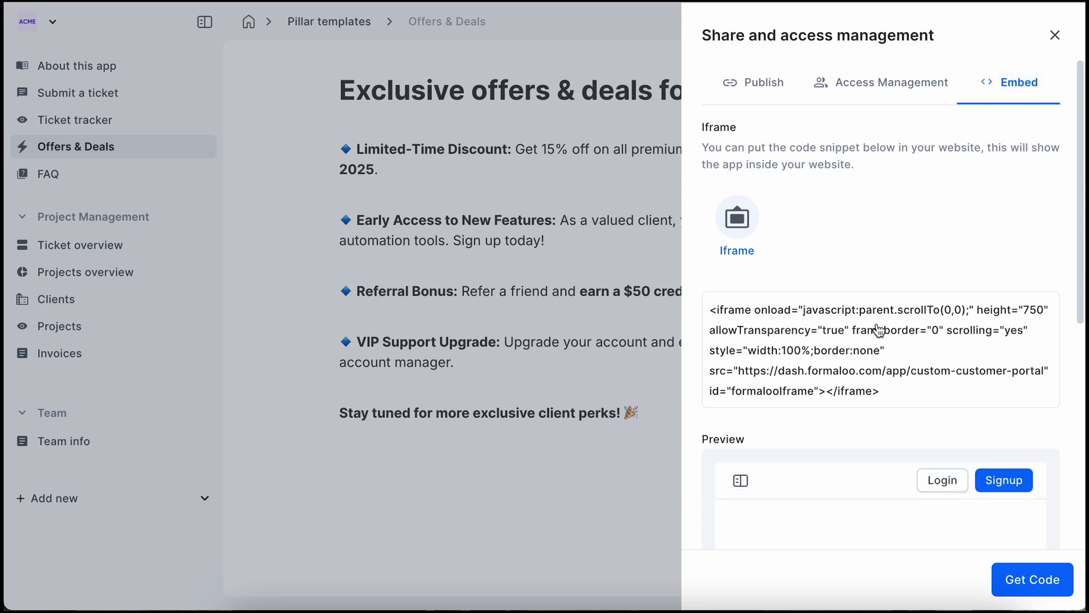
scroll(878, 330, "down", 2)
Copy the portal's iframe embed code to the clipboard.
left_click(885, 300)
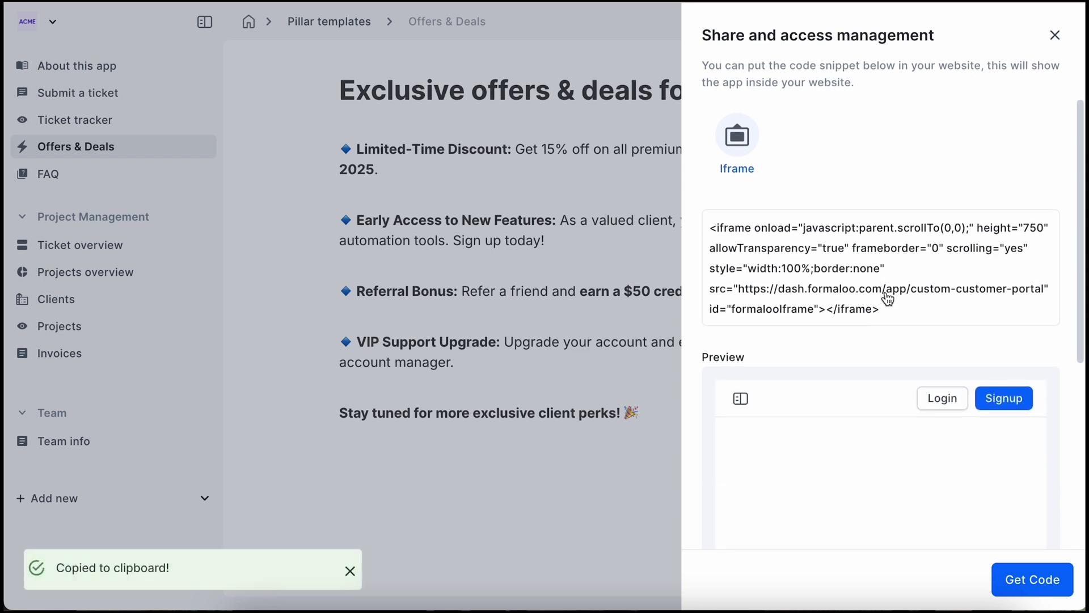
scroll(886, 297, "down", 2)
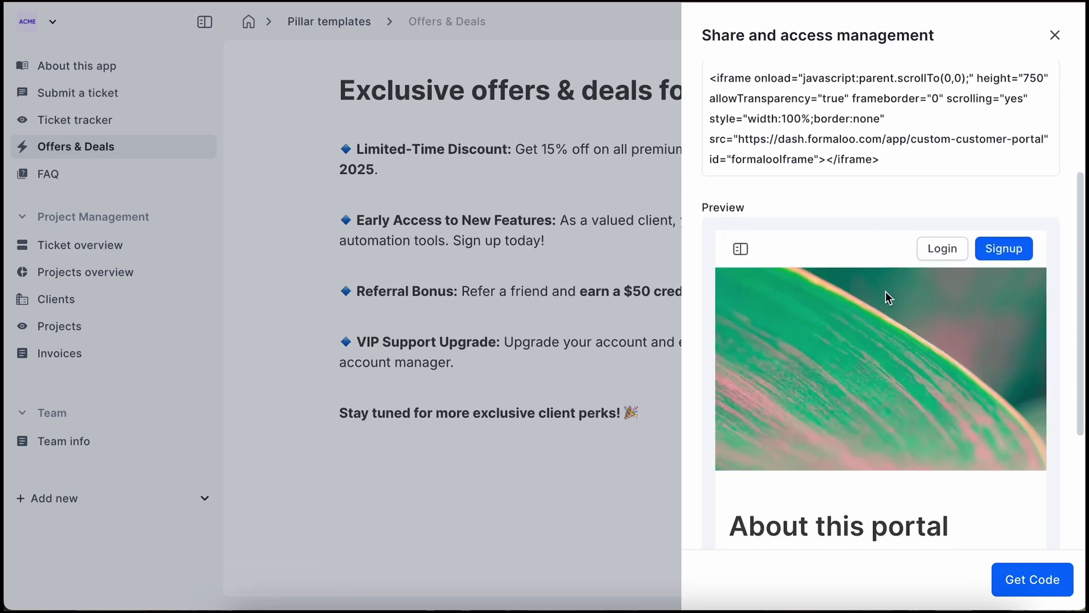